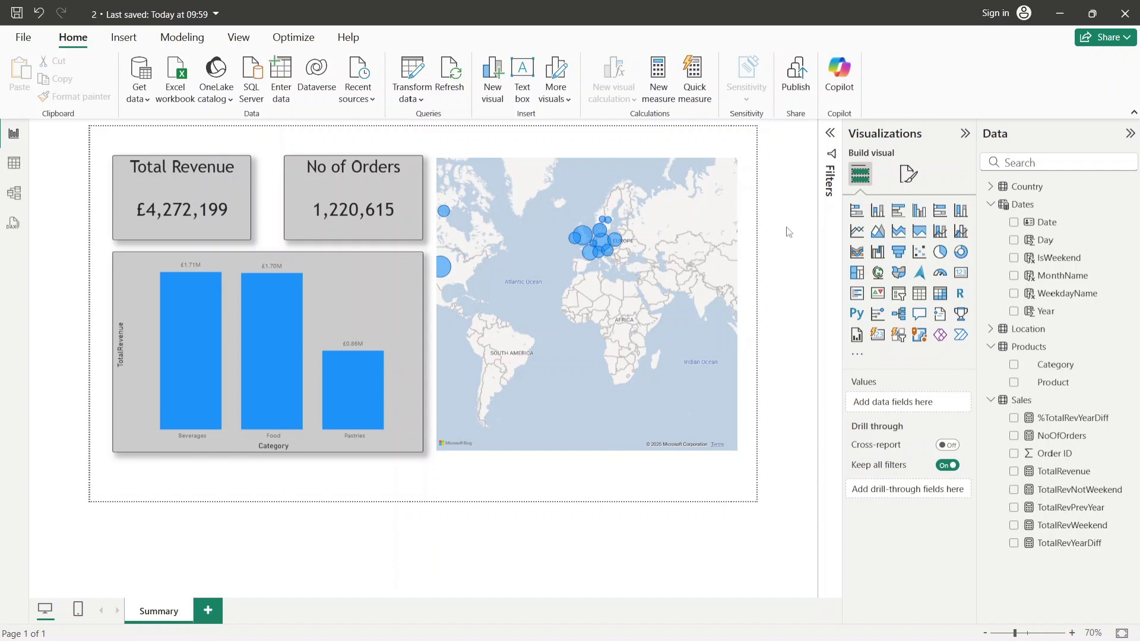
# Step: Duplicate the Summary page and rename the copy Year Variance
pyautogui.rightClick(159, 612)
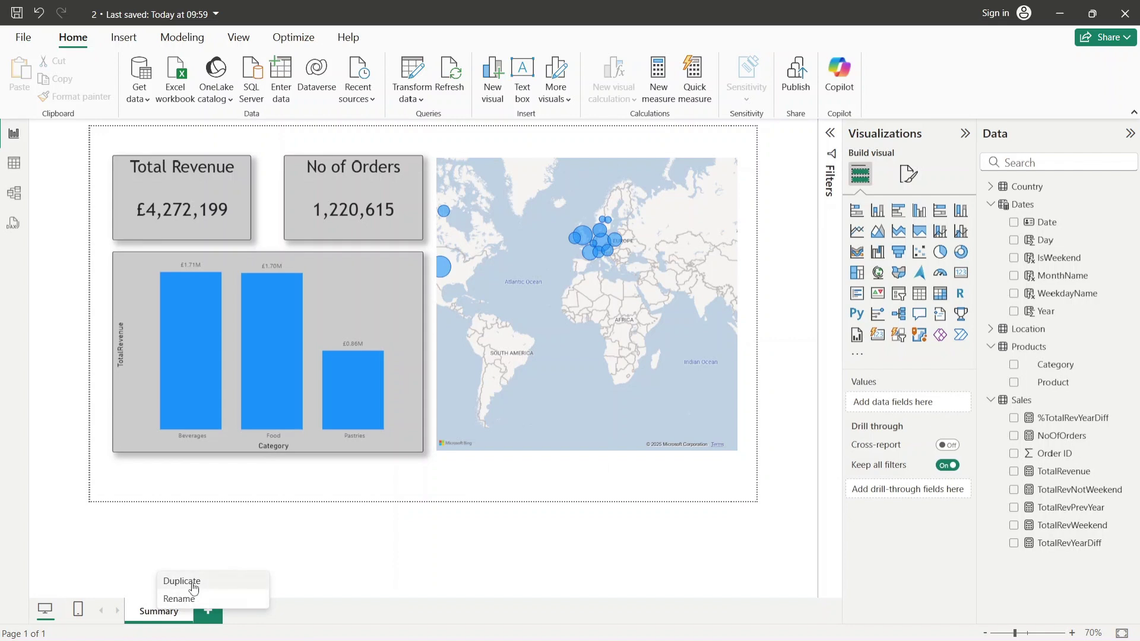
pyautogui.click(193, 583)
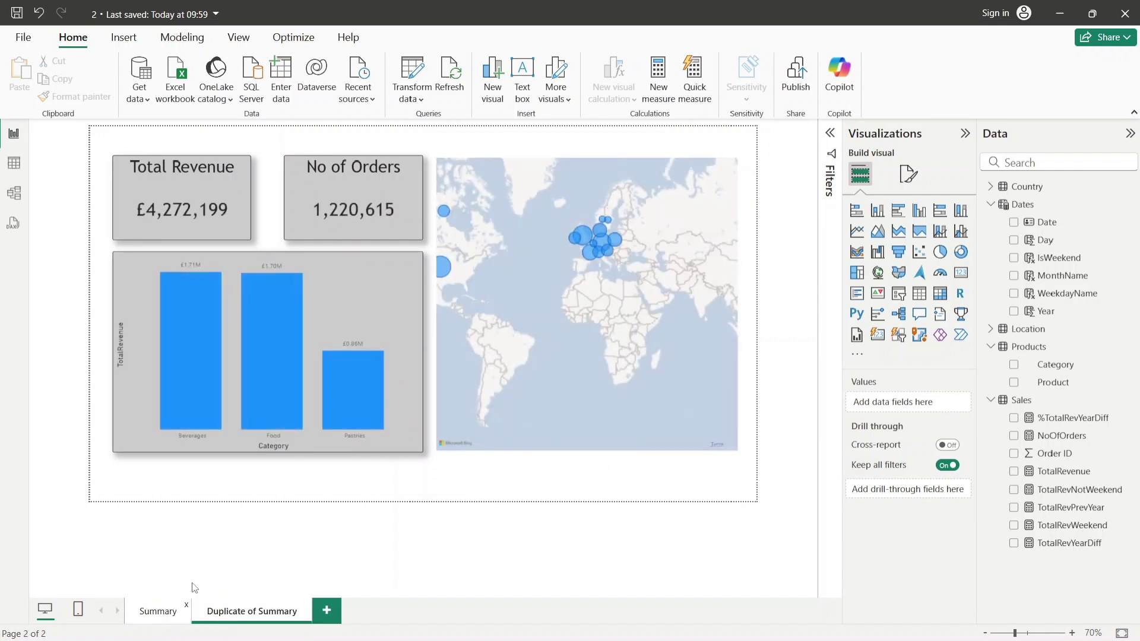
pyautogui.doubleClick(245, 611)
pyautogui.write('Year Varian')
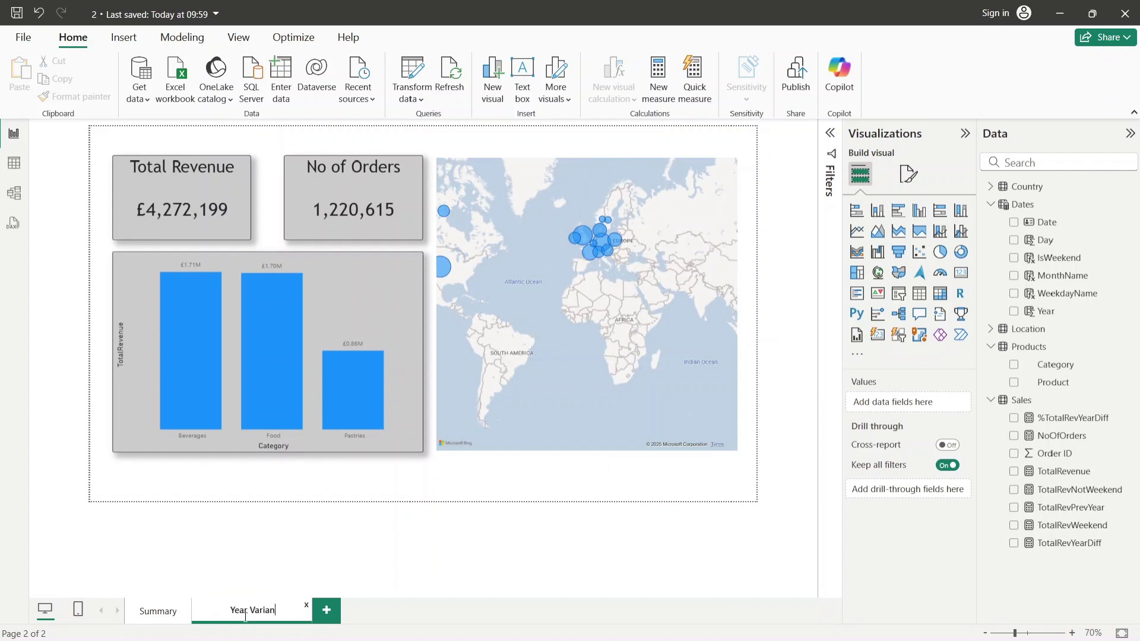
pyautogui.press('Return')
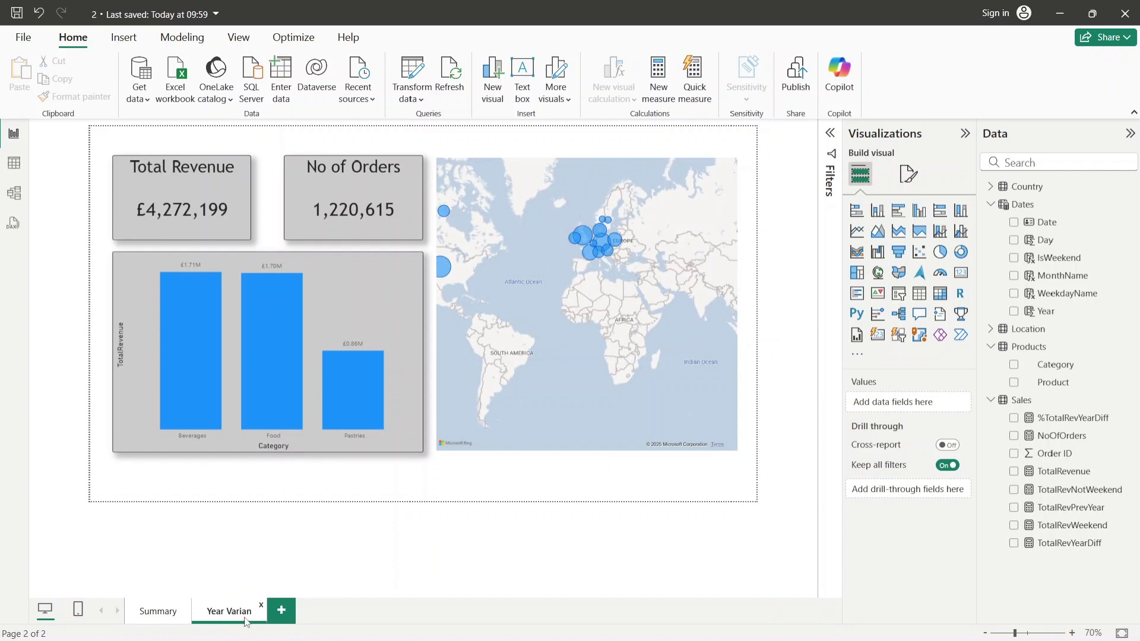
pyautogui.doubleClick(249, 610)
pyautogui.click(250, 608)
pyautogui.write('ce')
pyautogui.press('Return')
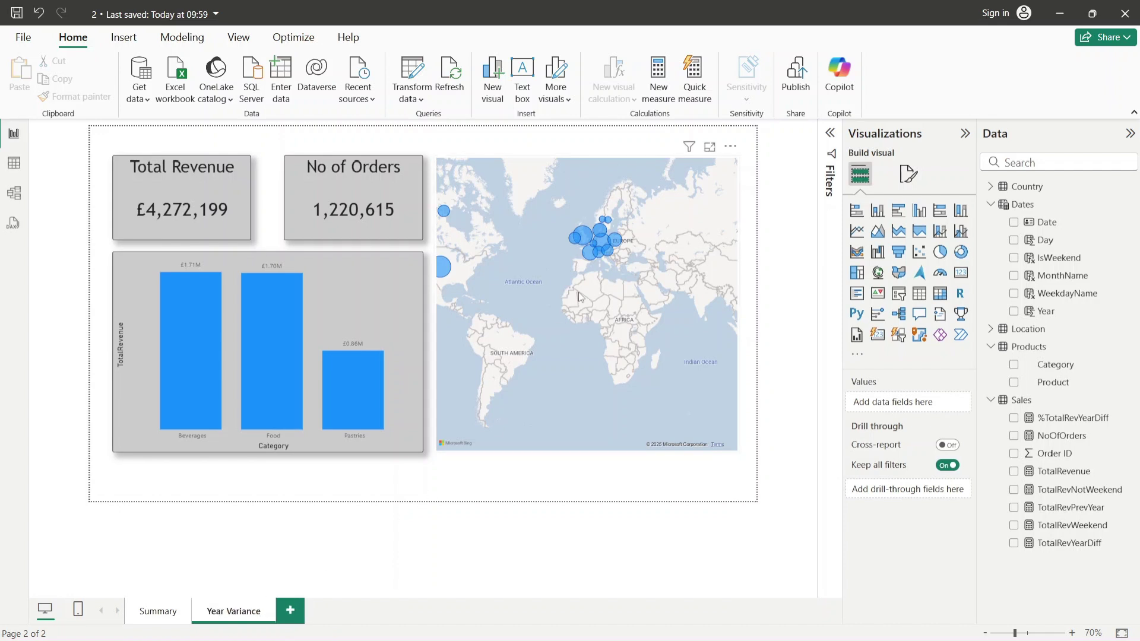
# Step: Lower the top edge of the map visual to free a strip of space above it
pyautogui.click(582, 172)
pyautogui.moveTo(587, 156); pyautogui.dragTo(594, 212)
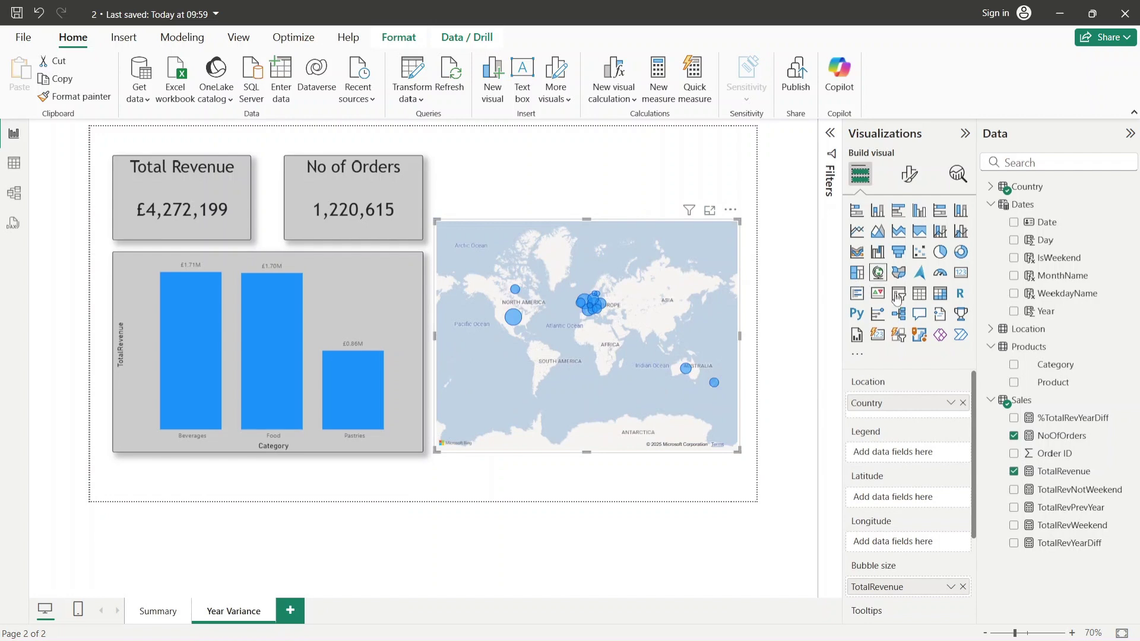
pyautogui.click(898, 293)
pyautogui.click(605, 246)
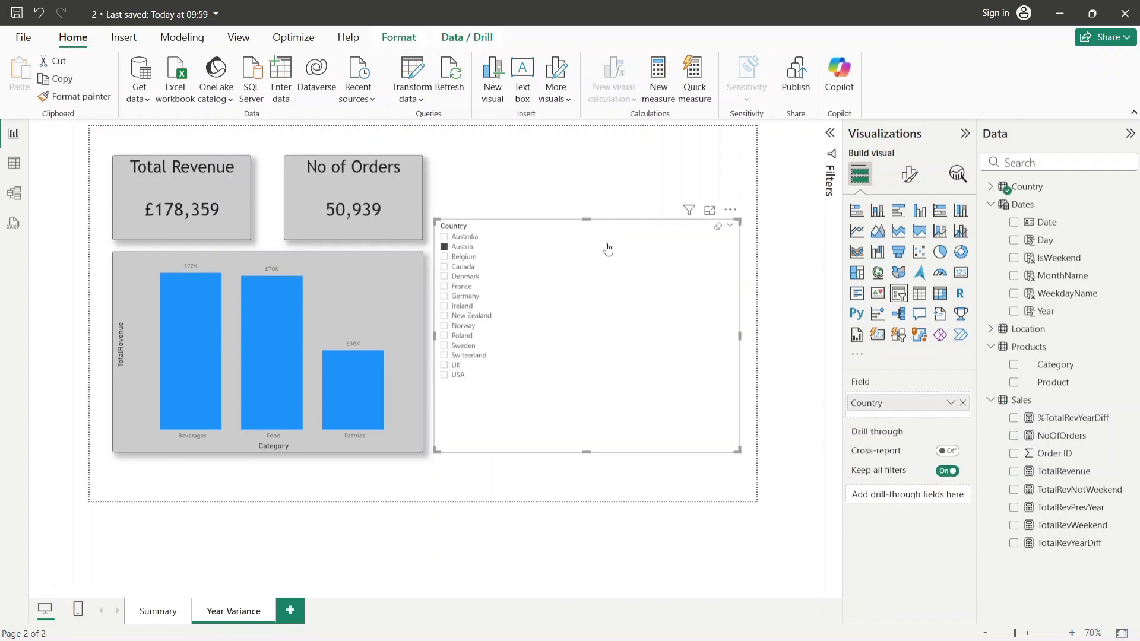
pyautogui.hotkey('ctrl', 'z')
pyautogui.click(593, 238)
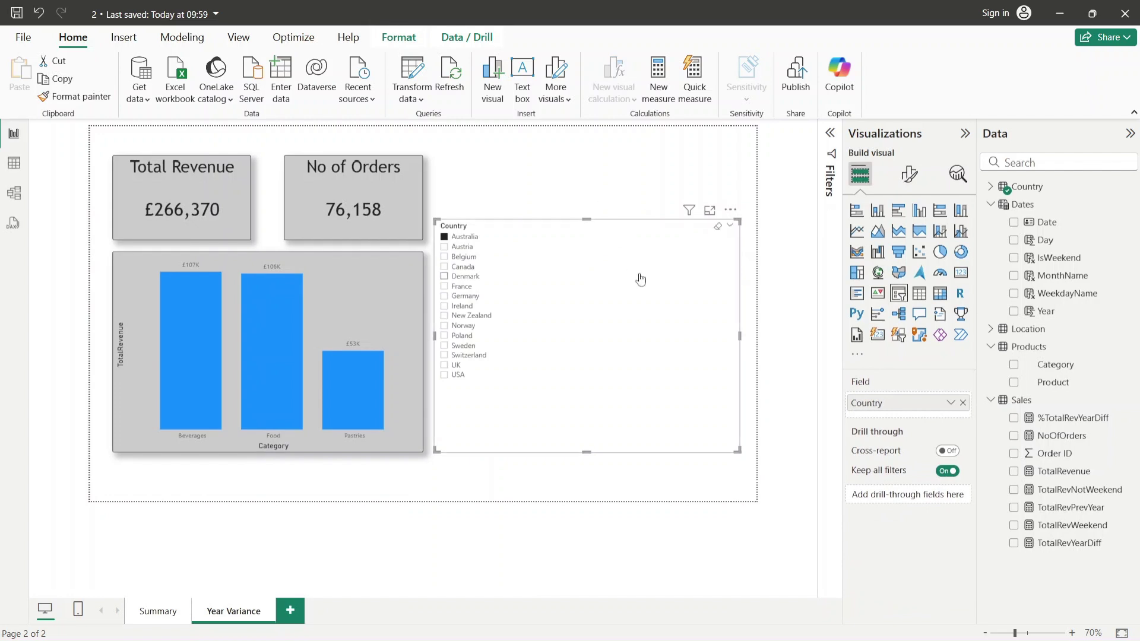
pyautogui.hotkey('ctrl', 'z')
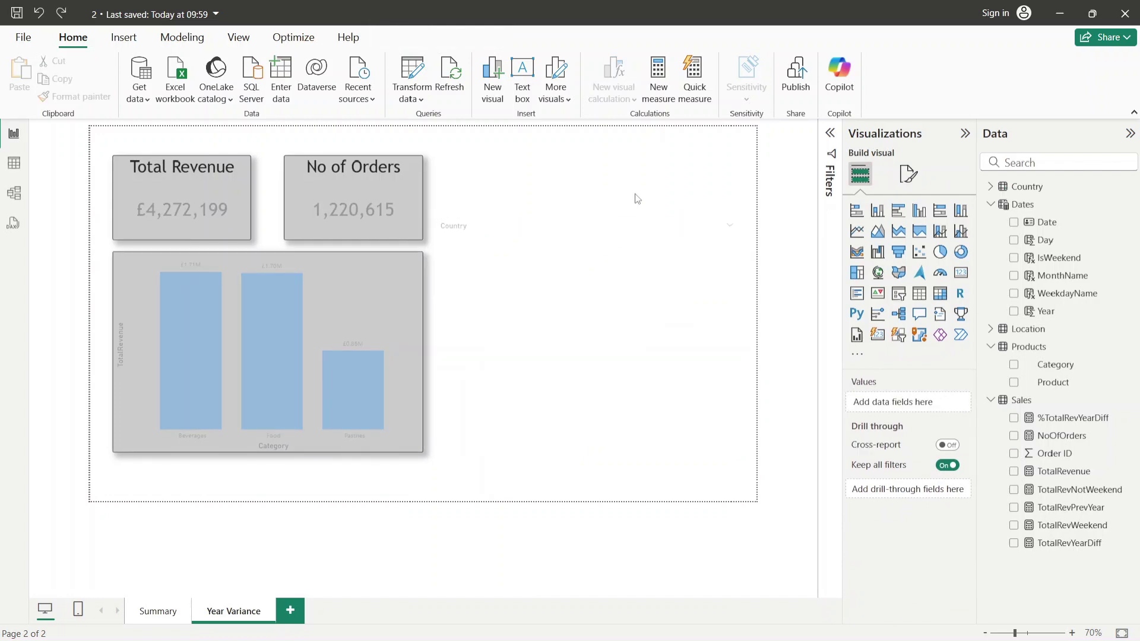
pyautogui.hotkey('ctrl', 'z')
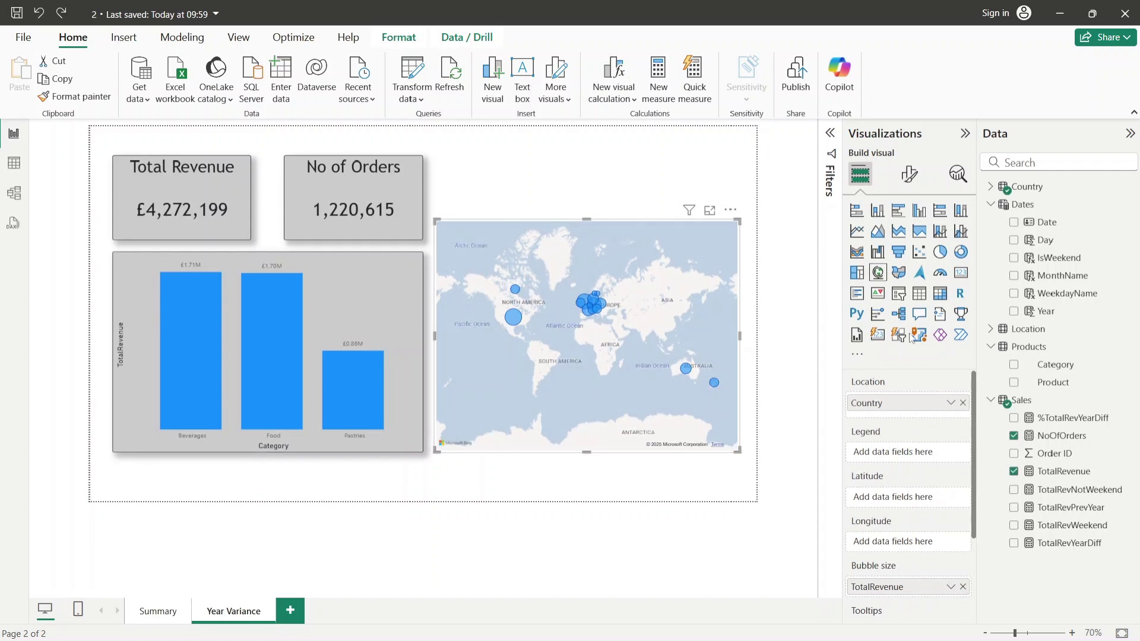
# Step: Insert an empty slicer above the map and resize it to line up with the cards' top edge and the map's width
pyautogui.click(599, 196)
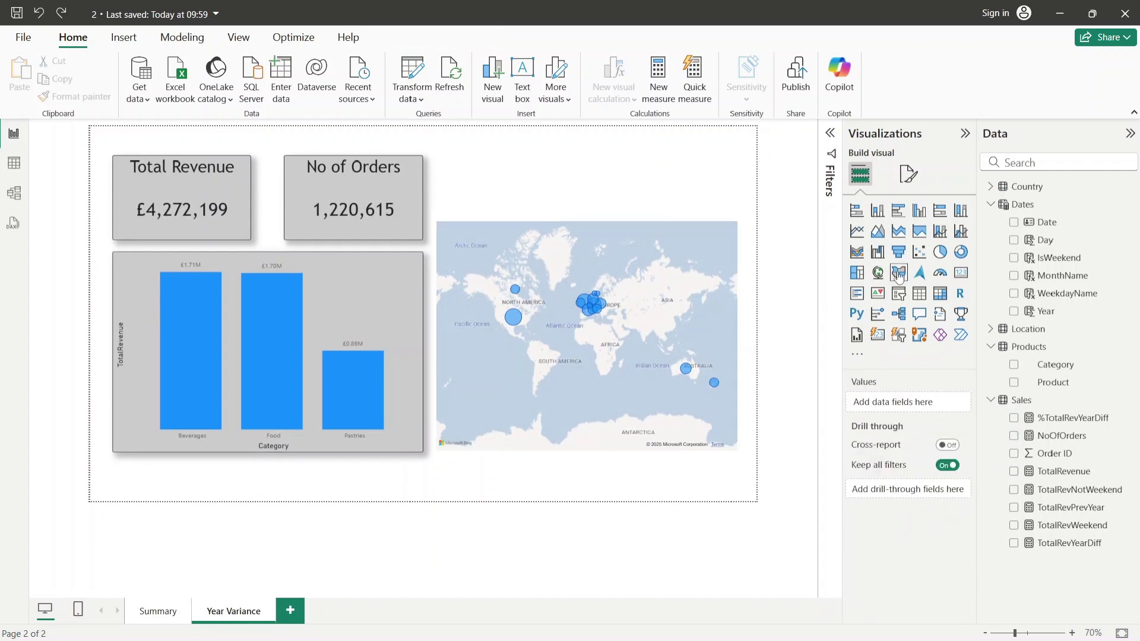
pyautogui.click(898, 293)
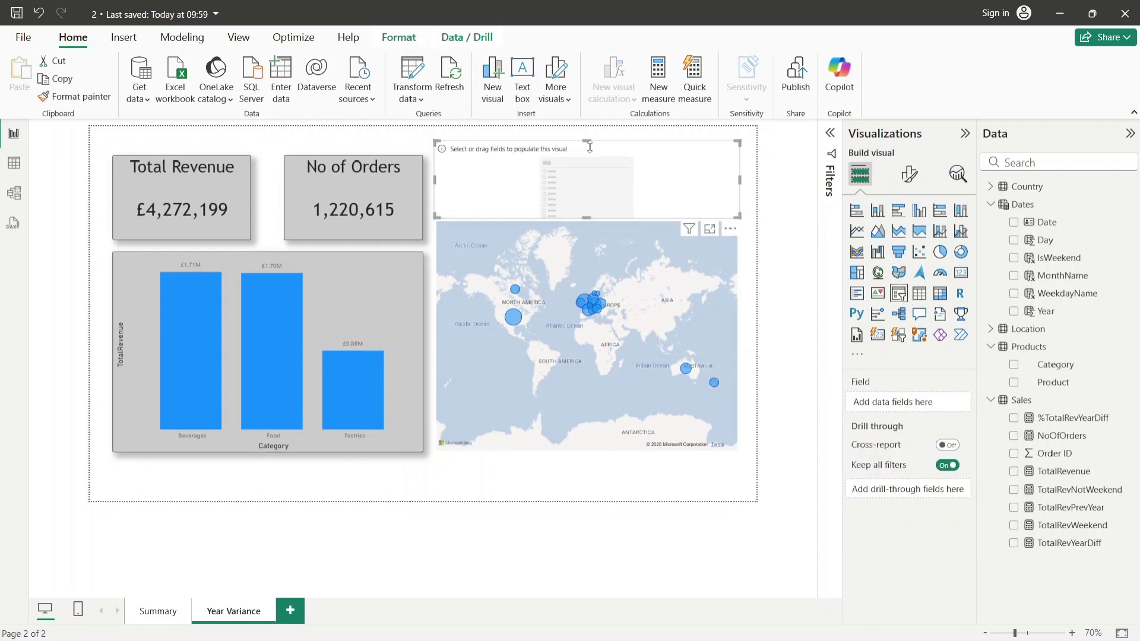
pyautogui.moveTo(587, 141); pyautogui.dragTo(588, 156)
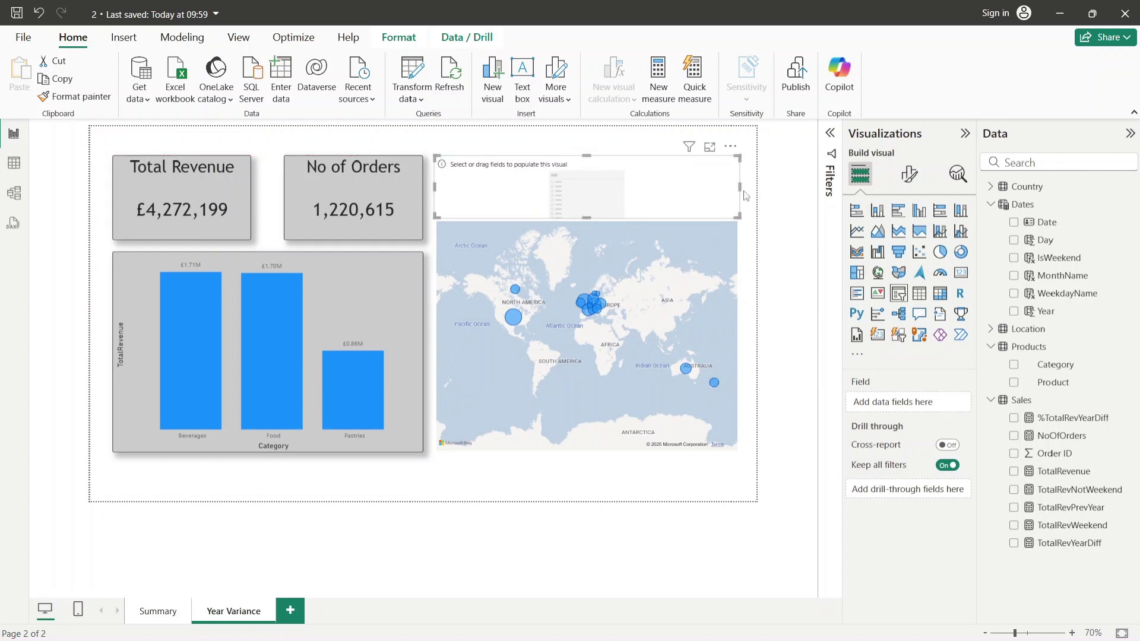
pyautogui.moveTo(738, 188); pyautogui.dragTo(733, 189)
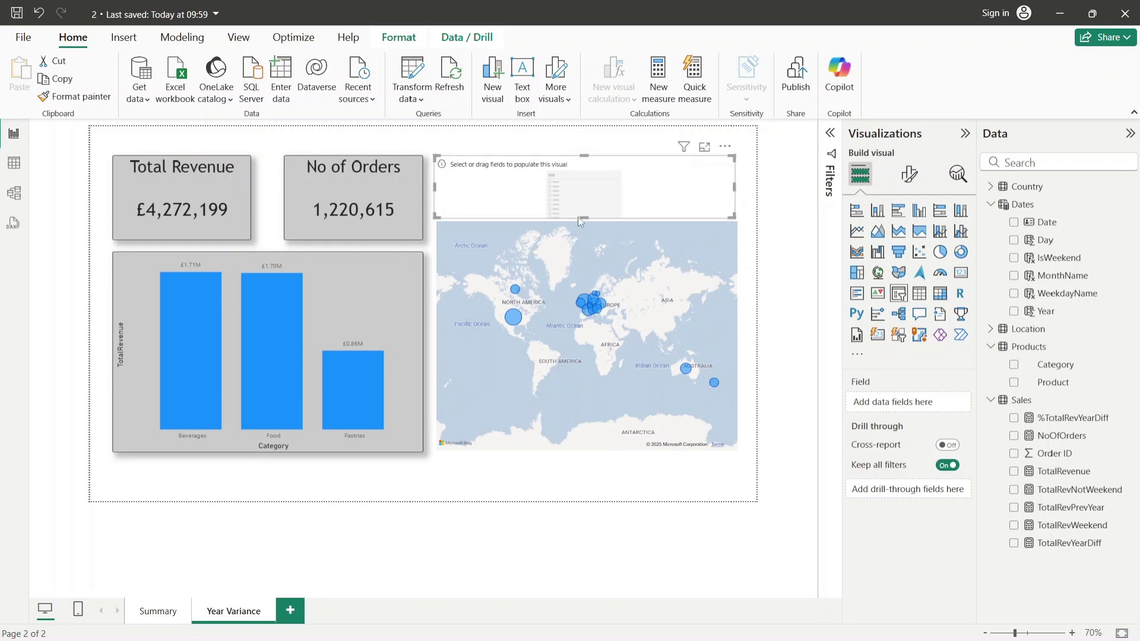
pyautogui.moveTo(585, 219); pyautogui.dragTo(583, 207)
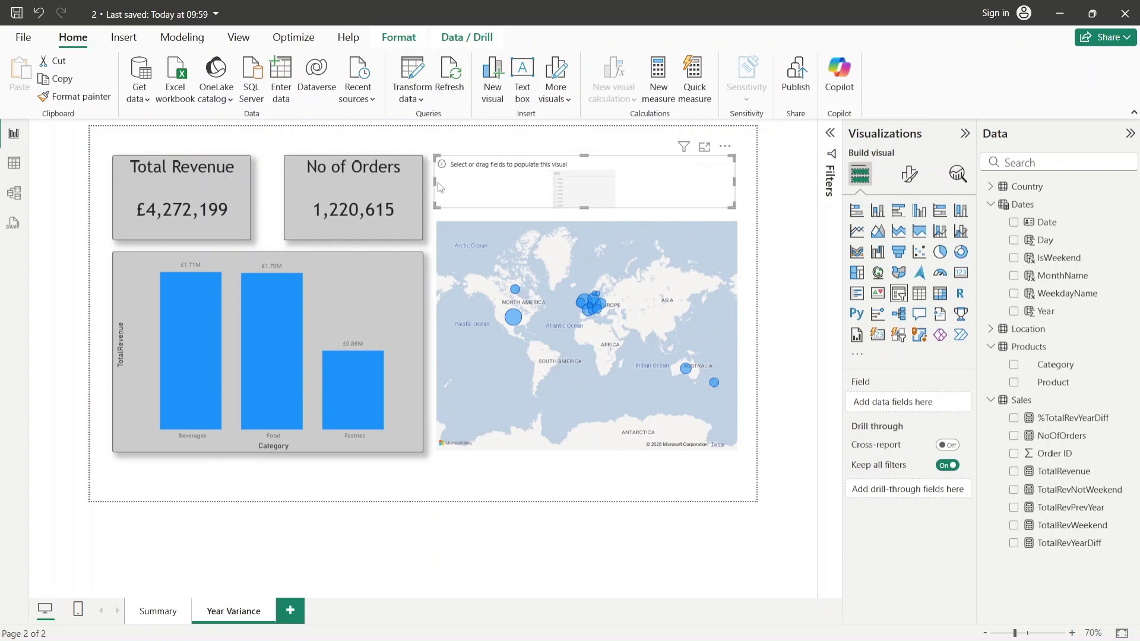
pyautogui.moveTo(435, 182); pyautogui.dragTo(438, 188)
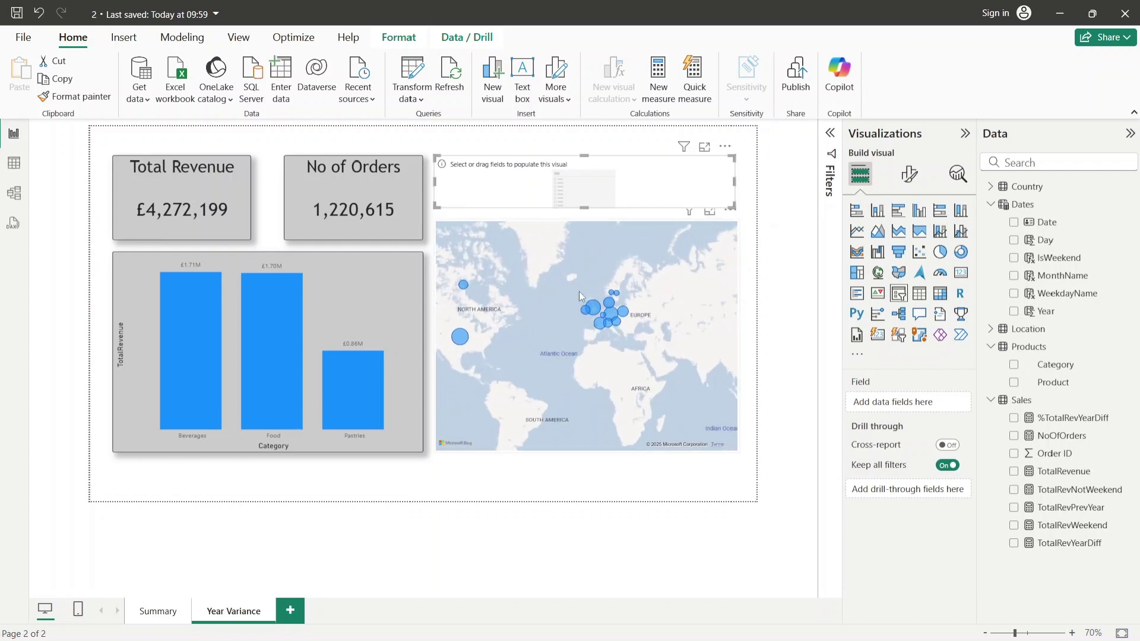
# Step: Assign the Date field from the Dates table to the empty slicer above the map
pyautogui.scroll(2, 579, 291)
pyautogui.scroll(-3, 586, 279)
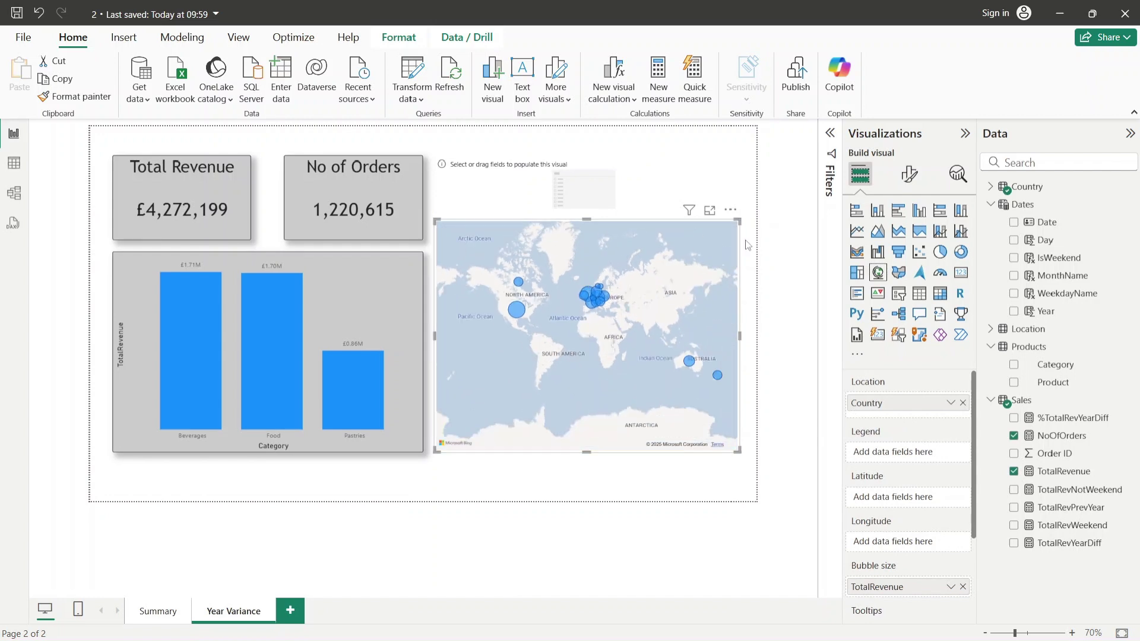
pyautogui.click(597, 205)
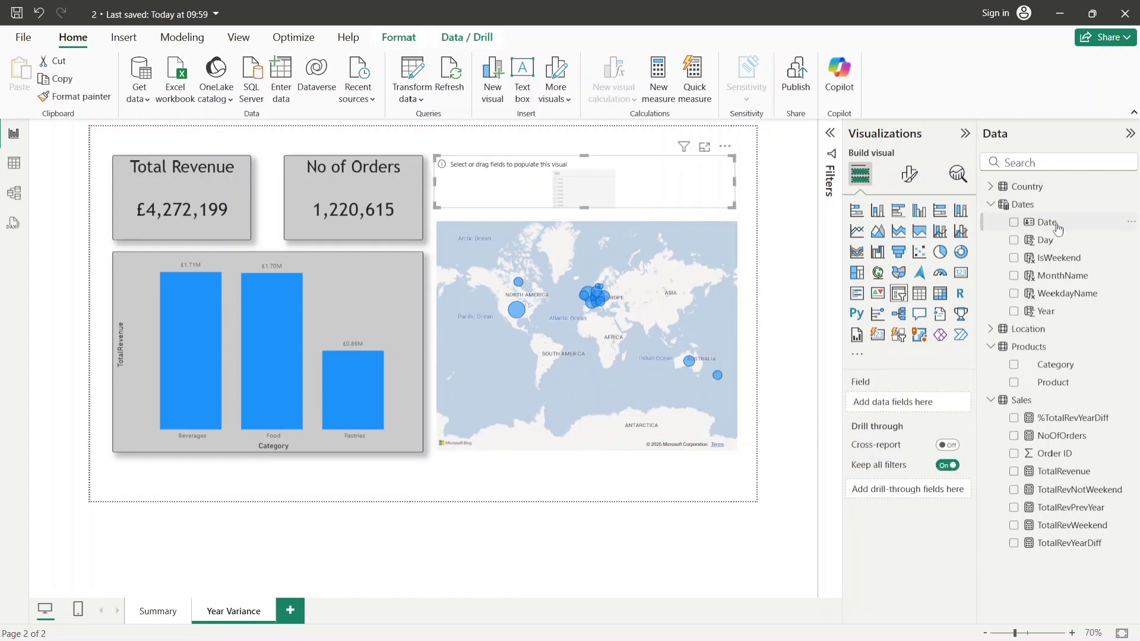
pyautogui.moveTo(1057, 229); pyautogui.dragTo(905, 408)
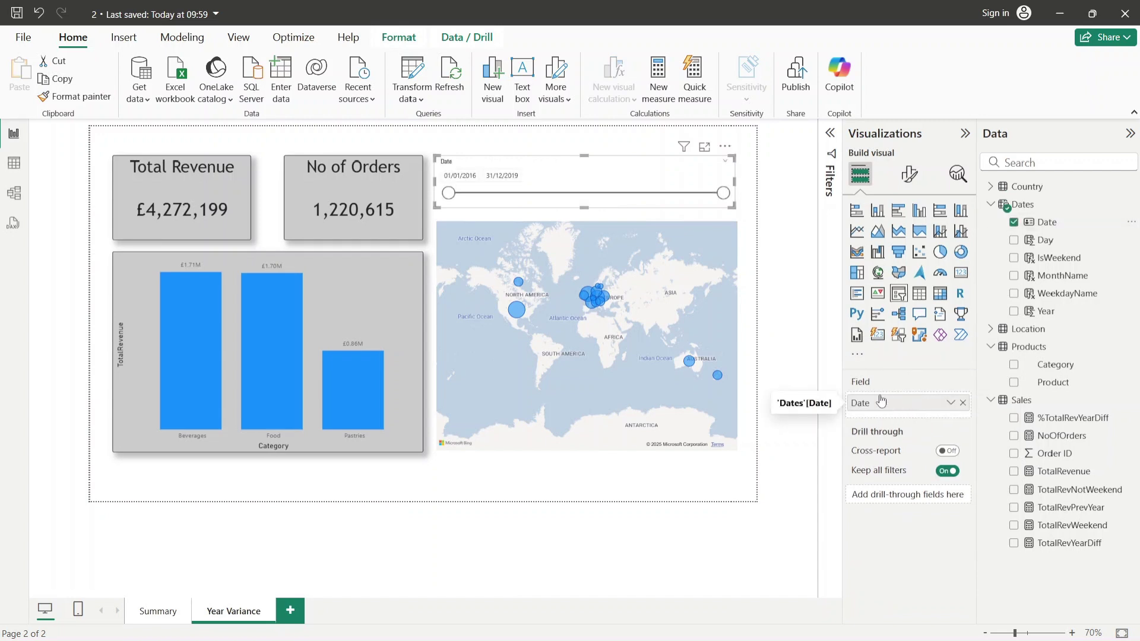
# Step: Examine the calendar pickers for the start and end dates of the date slicer
pyautogui.click(469, 175)
pyautogui.click(514, 175)
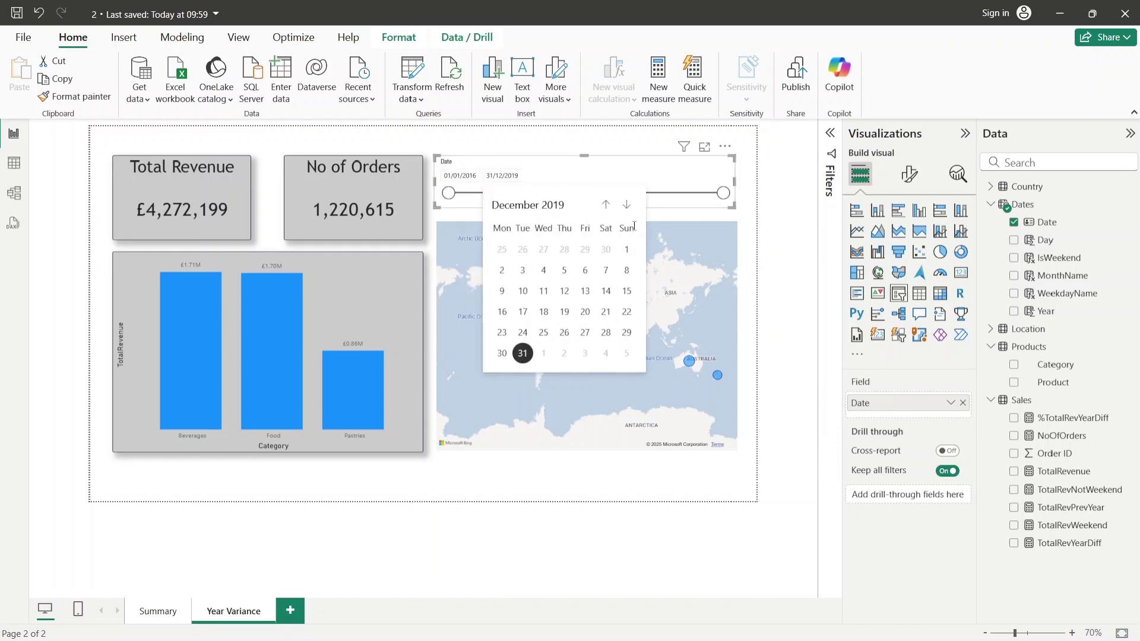
pyautogui.click(650, 176)
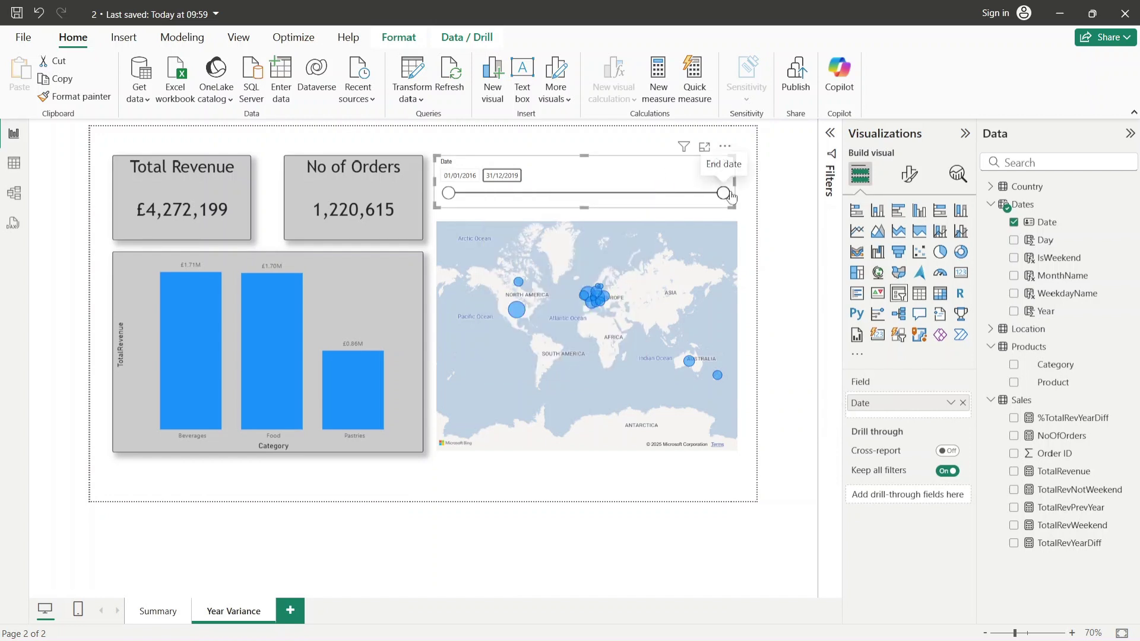
# Step: Try the date slicer with an end date of 30/01/2019 and start dates of 15/11/2016 and 03/09/2017, and clear the selection
pyautogui.moveTo(723, 193); pyautogui.dragTo(660, 193)
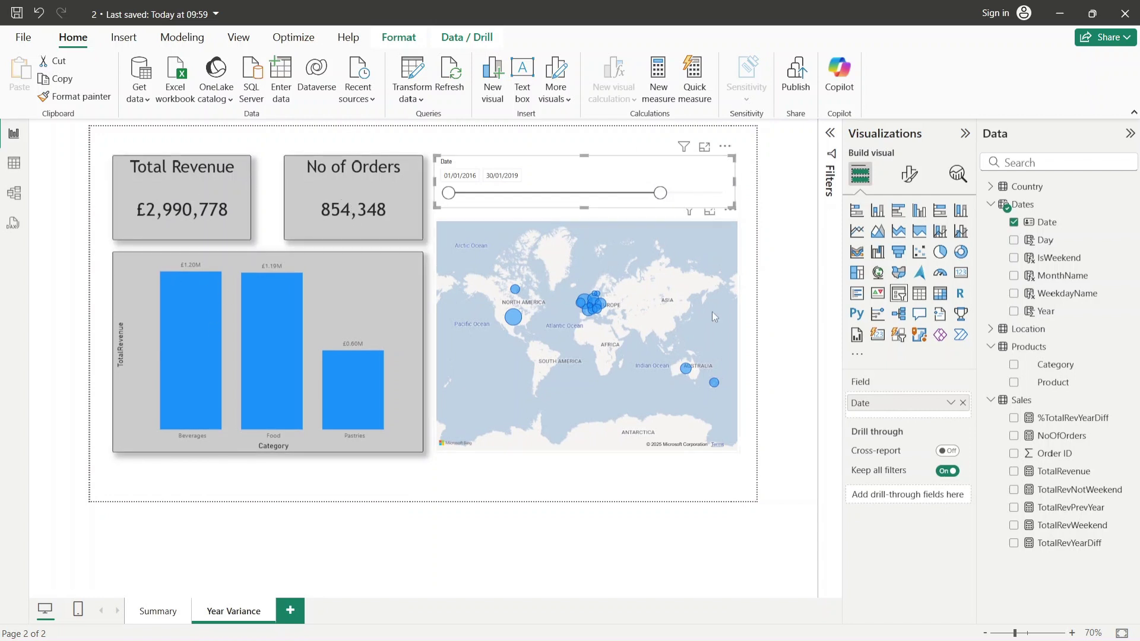
pyautogui.moveTo(448, 193); pyautogui.dragTo(508, 193)
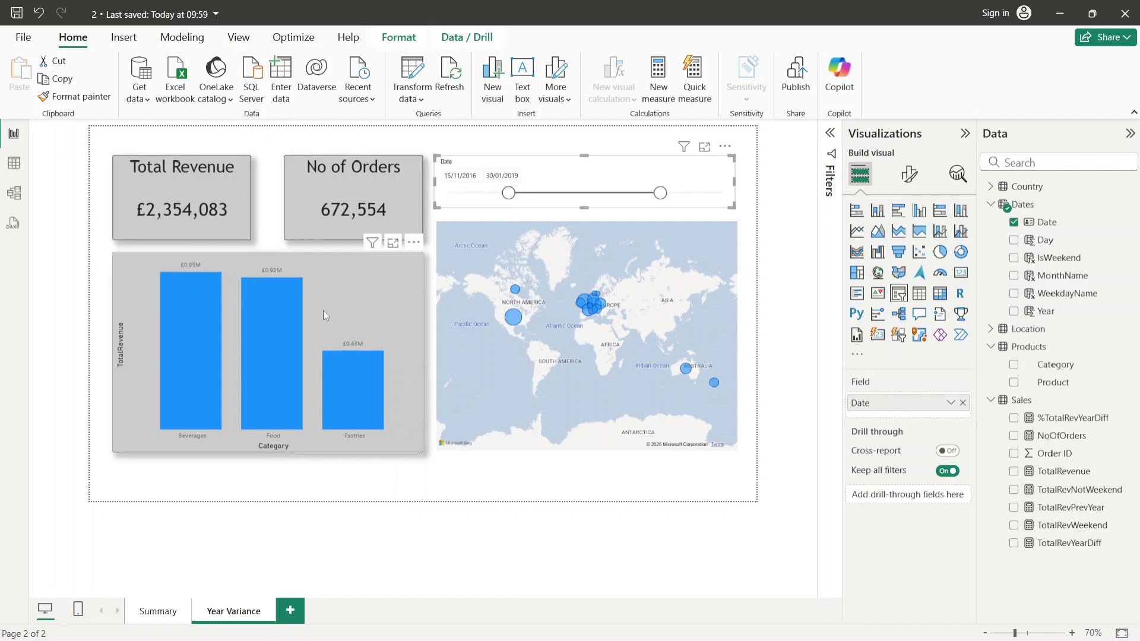
pyautogui.moveTo(519, 317)
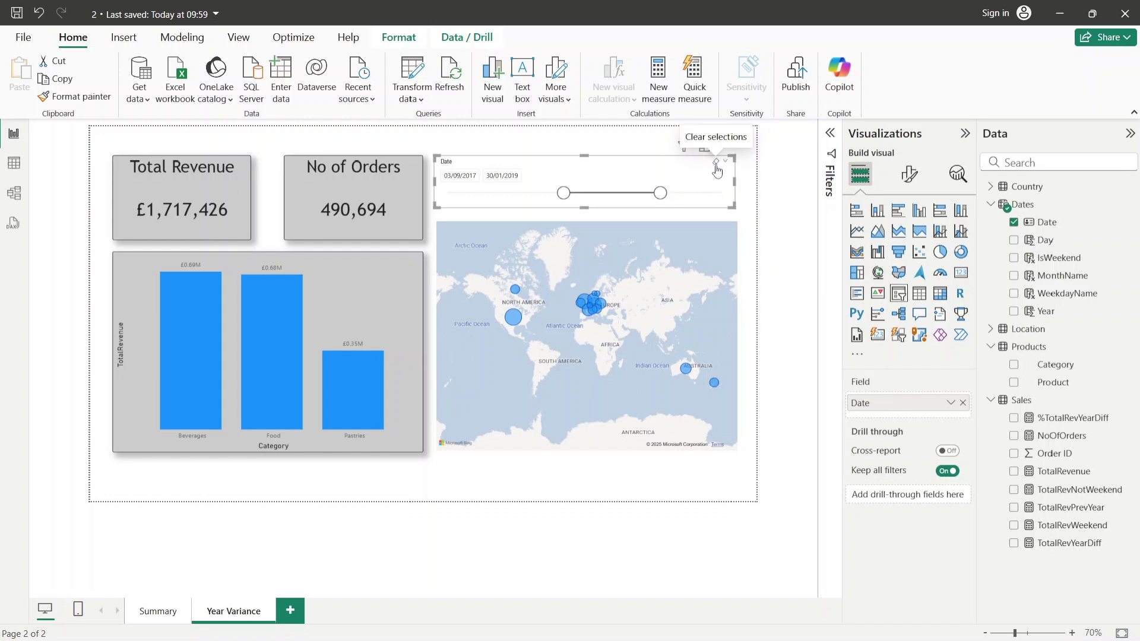
pyautogui.click(716, 169)
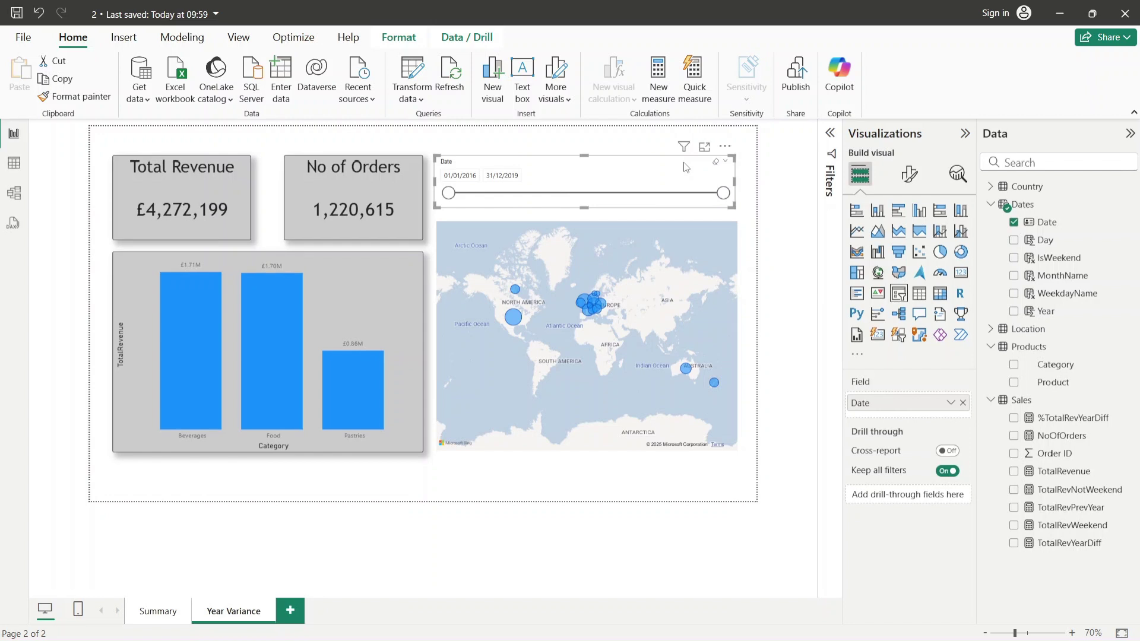
# Step: Set the date slicer's style to Before and move its end date to 12/11/2018
pyautogui.click(908, 175)
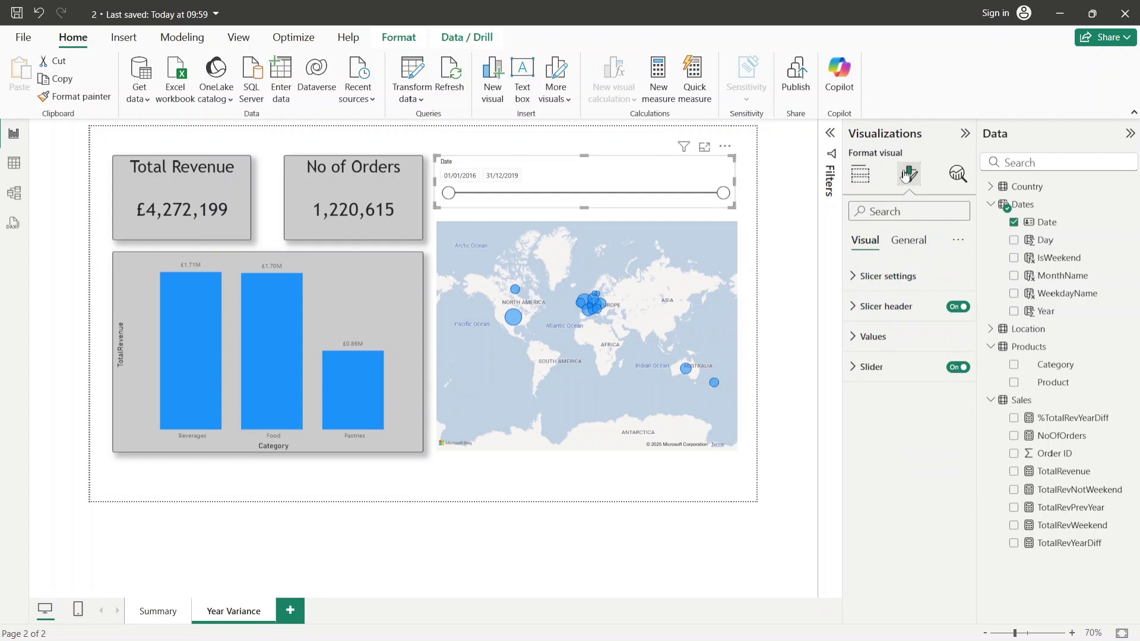
pyautogui.click(859, 277)
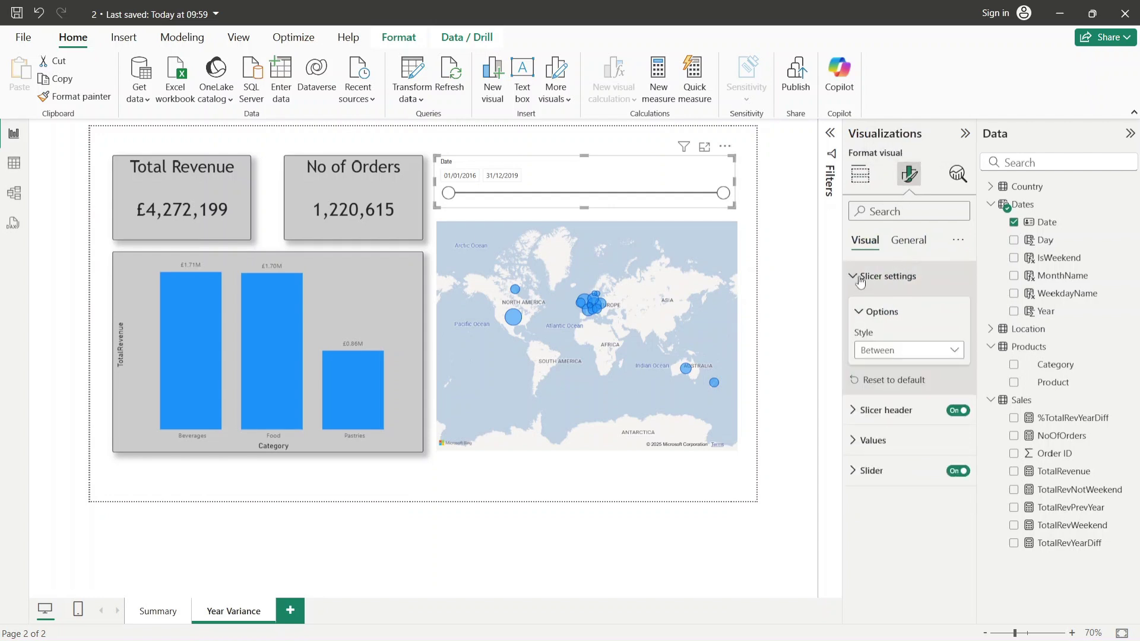
pyautogui.click(882, 360)
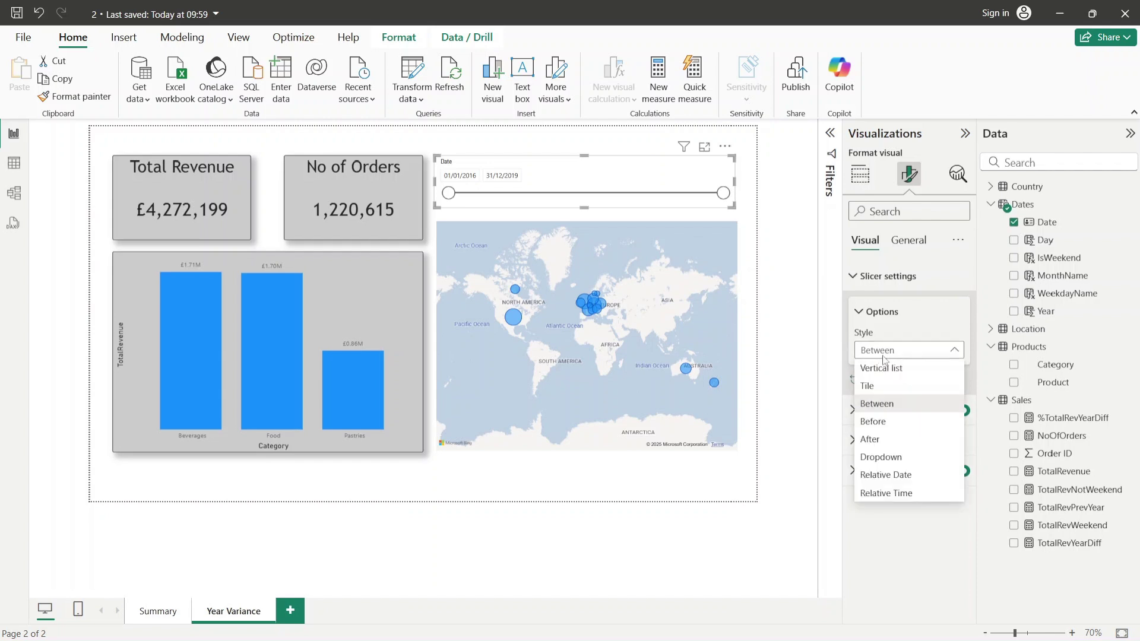
pyautogui.click(889, 419)
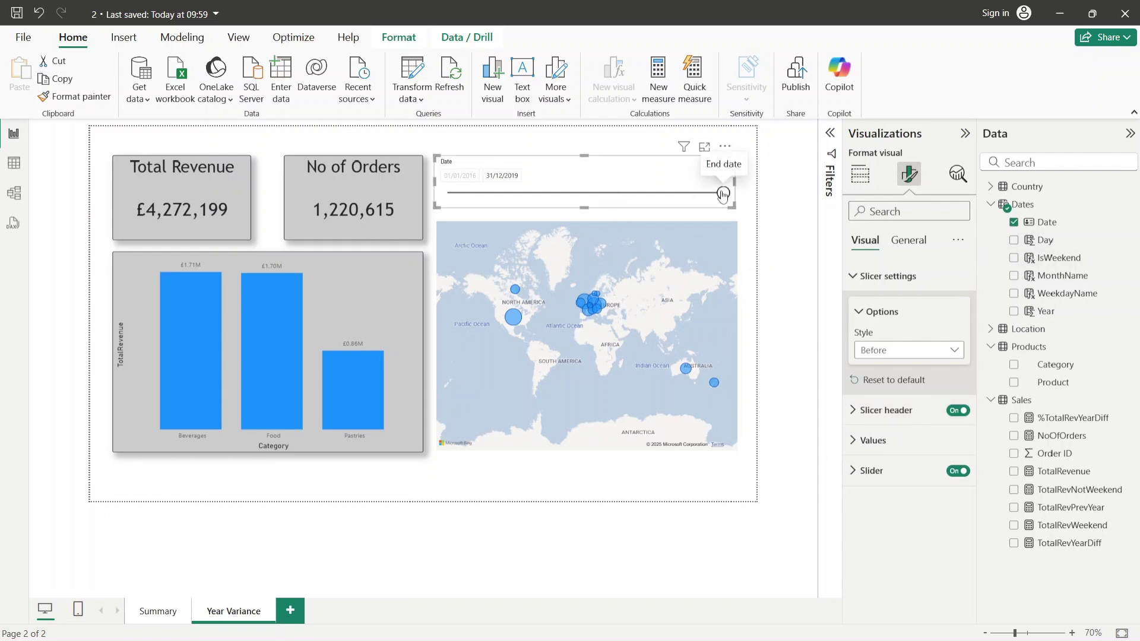
pyautogui.moveTo(723, 193); pyautogui.dragTo(645, 193)
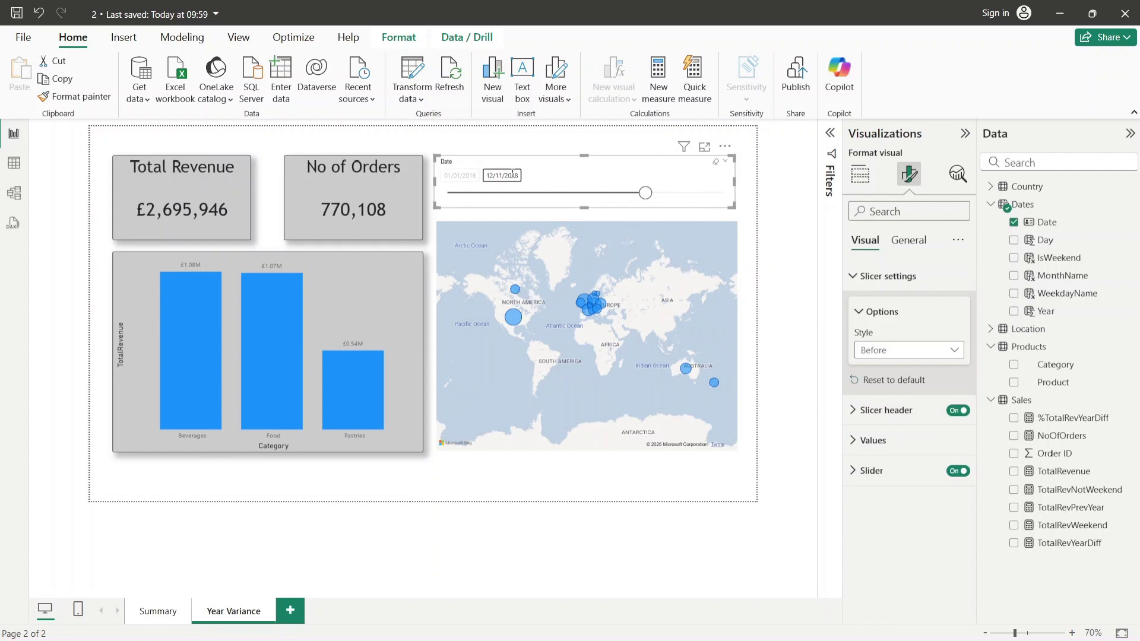
# Step: Set the date slicer's style to After, try start dates of 14/09/2018 and 06/07/2016, and clear the selection
pyautogui.click(938, 352)
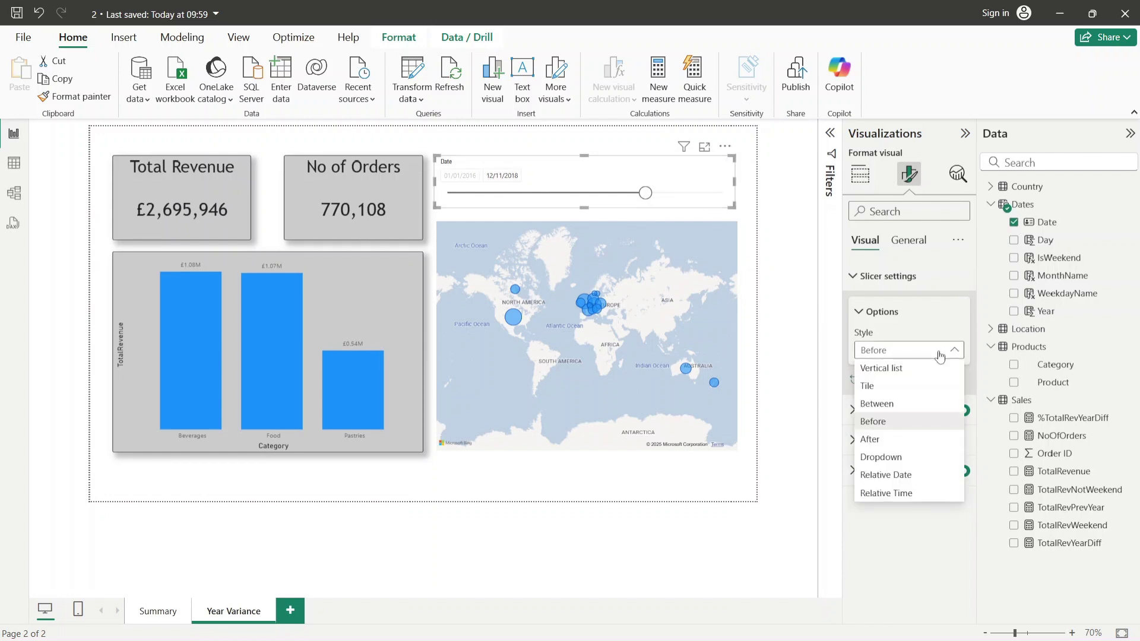
pyautogui.click(912, 446)
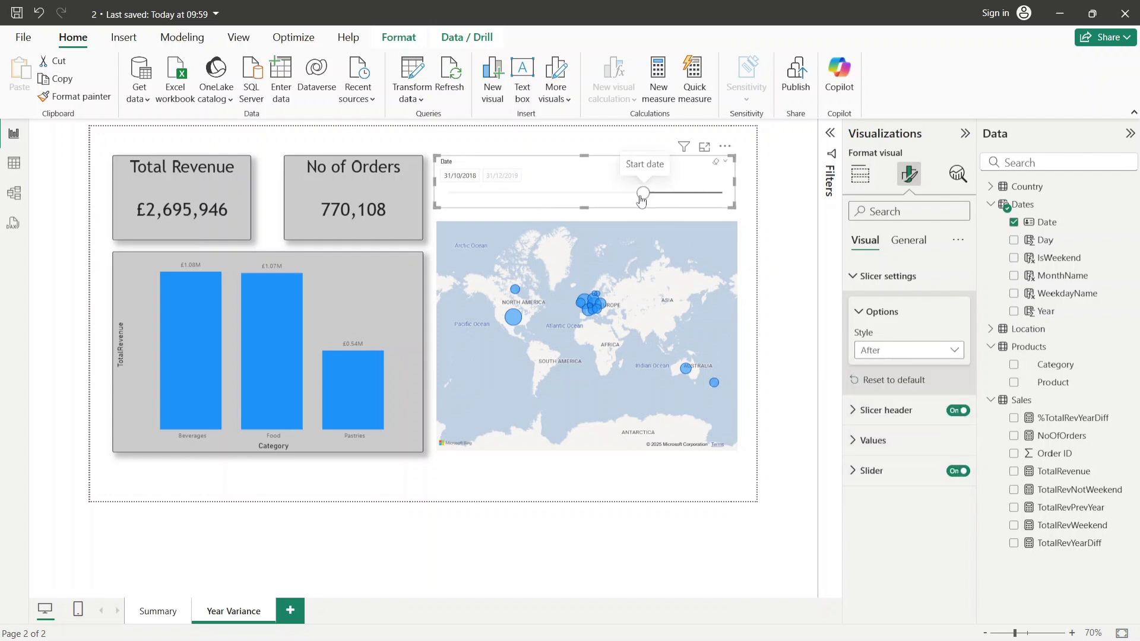
pyautogui.moveTo(646, 193); pyautogui.dragTo(638, 203)
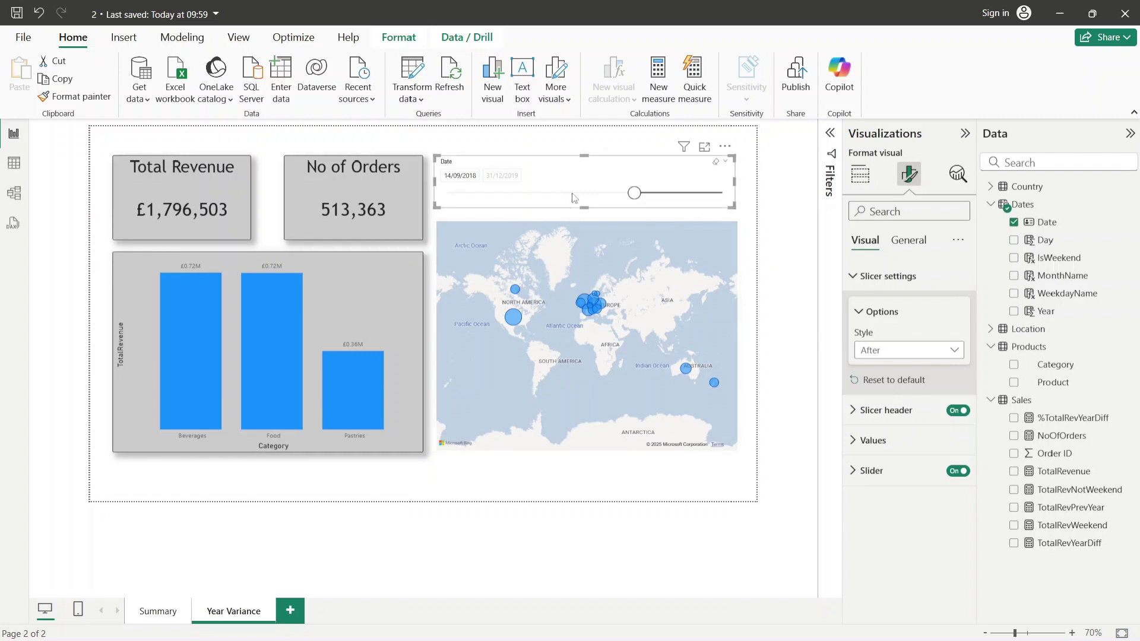
pyautogui.moveTo(634, 196); pyautogui.dragTo(484, 196)
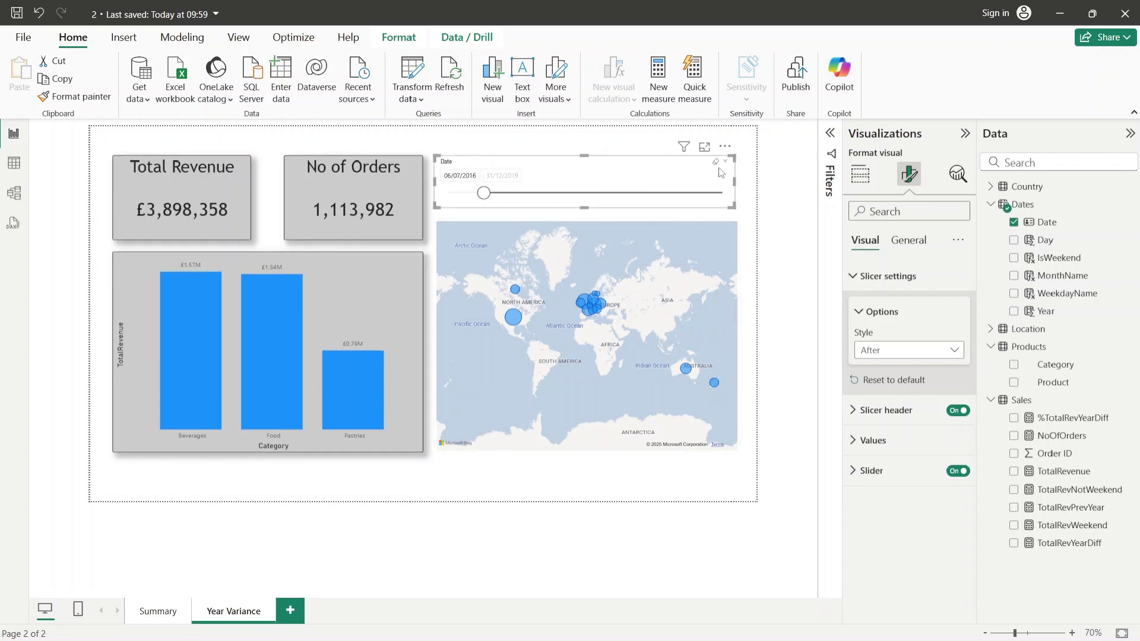
pyautogui.click(716, 161)
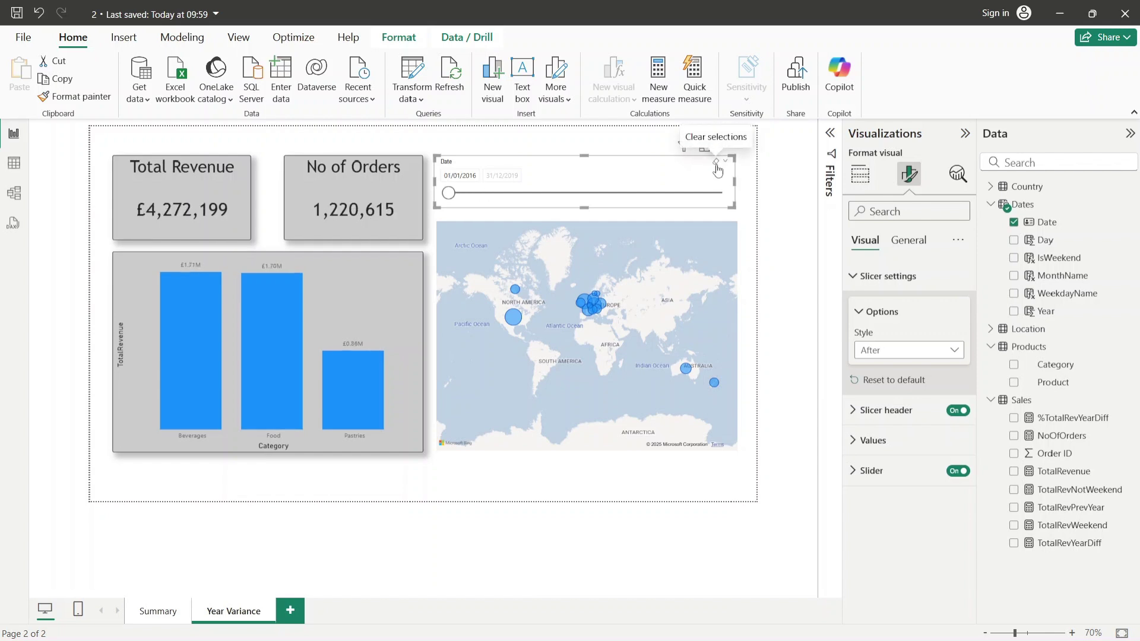
# Step: Set the date slicer's style to Between and replace its Date field with Year from the Dates table
pyautogui.click(892, 349)
pyautogui.click(888, 403)
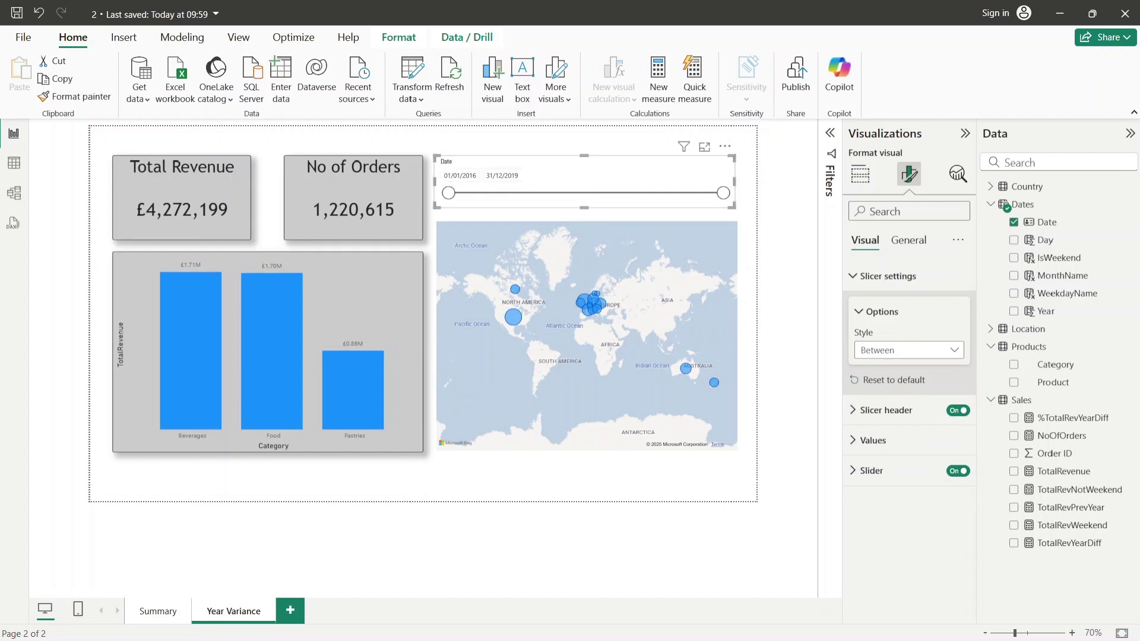
pyautogui.click(858, 177)
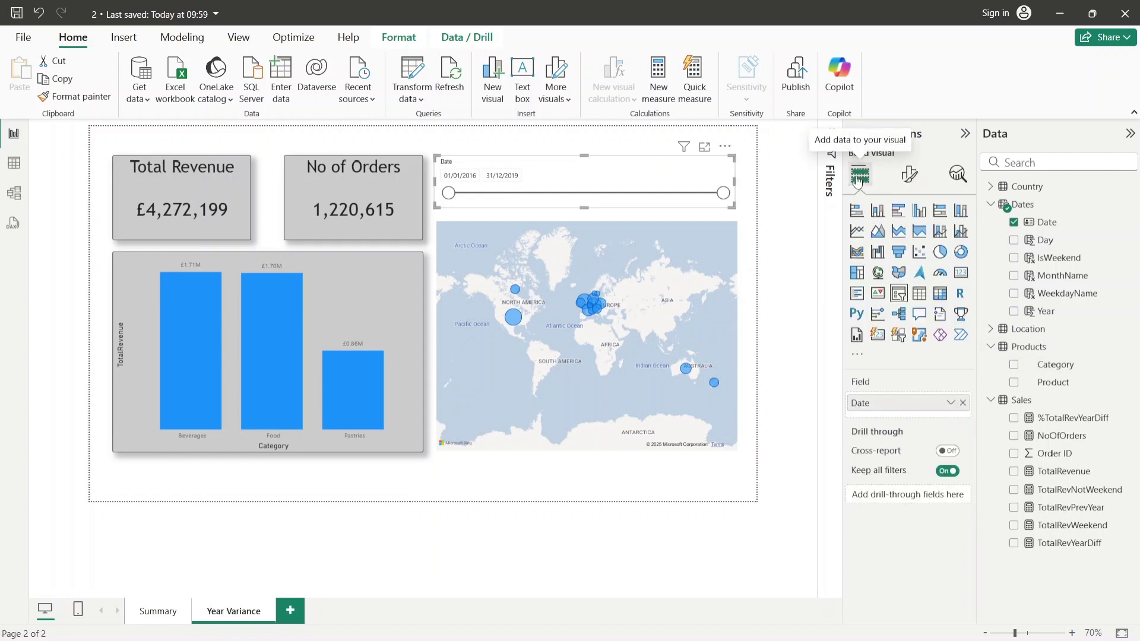
pyautogui.click(963, 403)
pyautogui.moveTo(1060, 315); pyautogui.dragTo(922, 405)
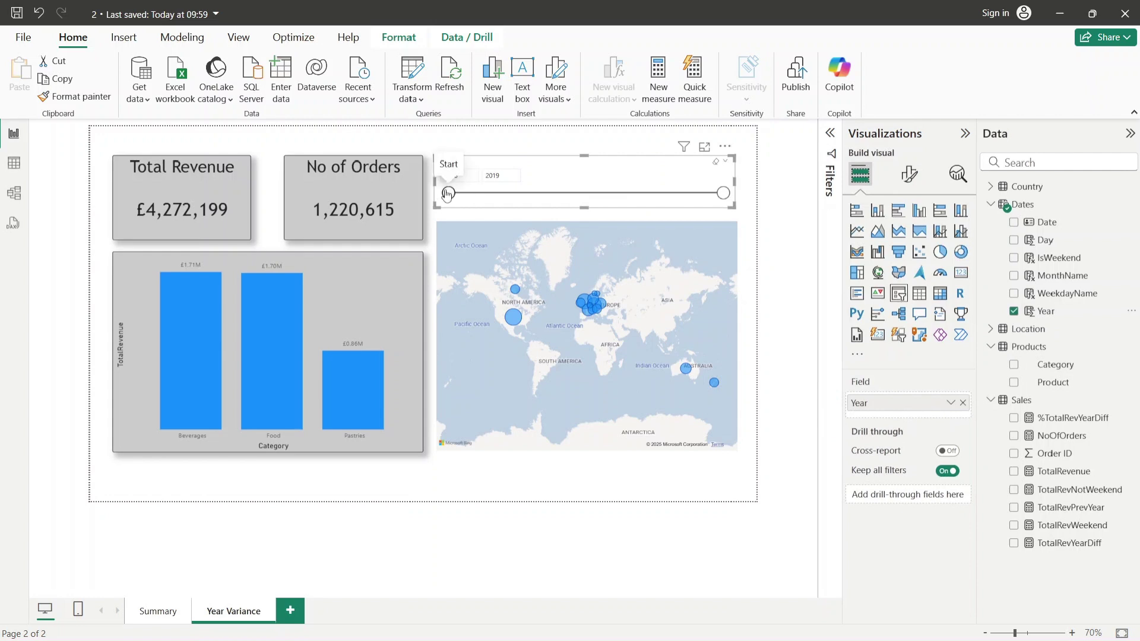
# Step: Try narrowing the Year slicer's range to 2016 through 2017, and clear the selection
pyautogui.moveTo(718, 198); pyautogui.dragTo(540, 198)
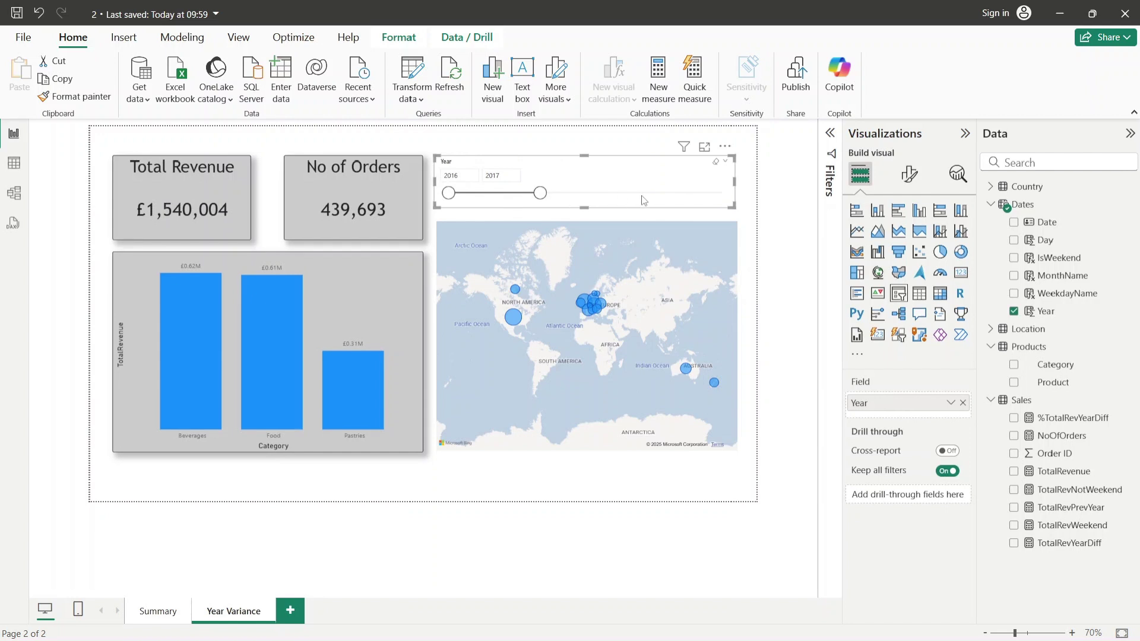
pyautogui.click(715, 161)
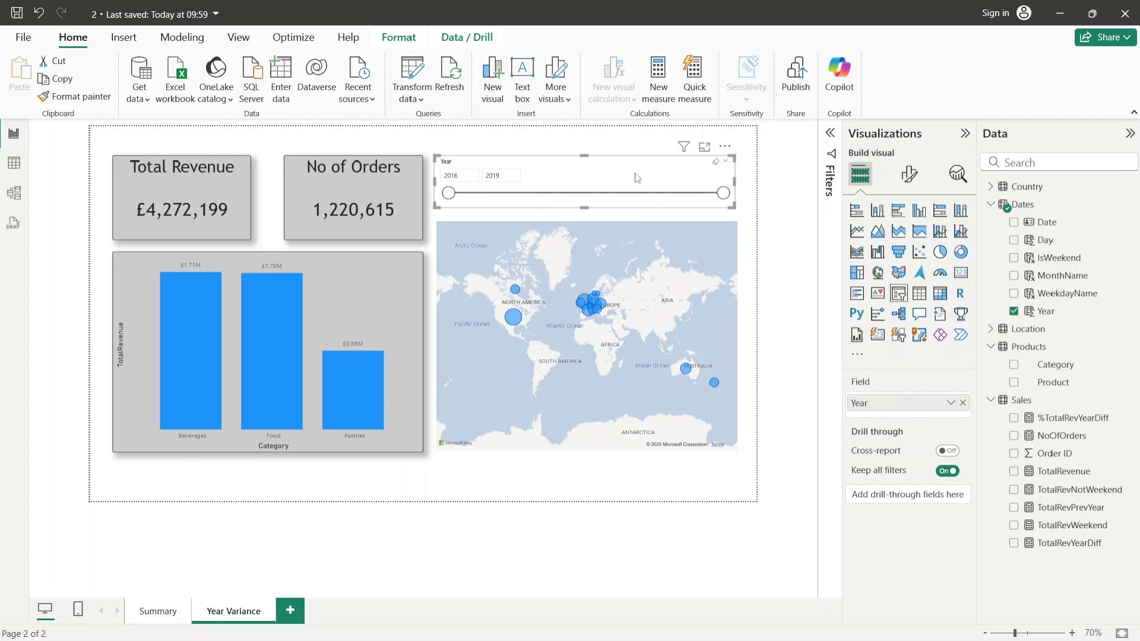
# Step: Set the Year slicer's background color to the light grey used by the cards and column chart
pyautogui.click(909, 174)
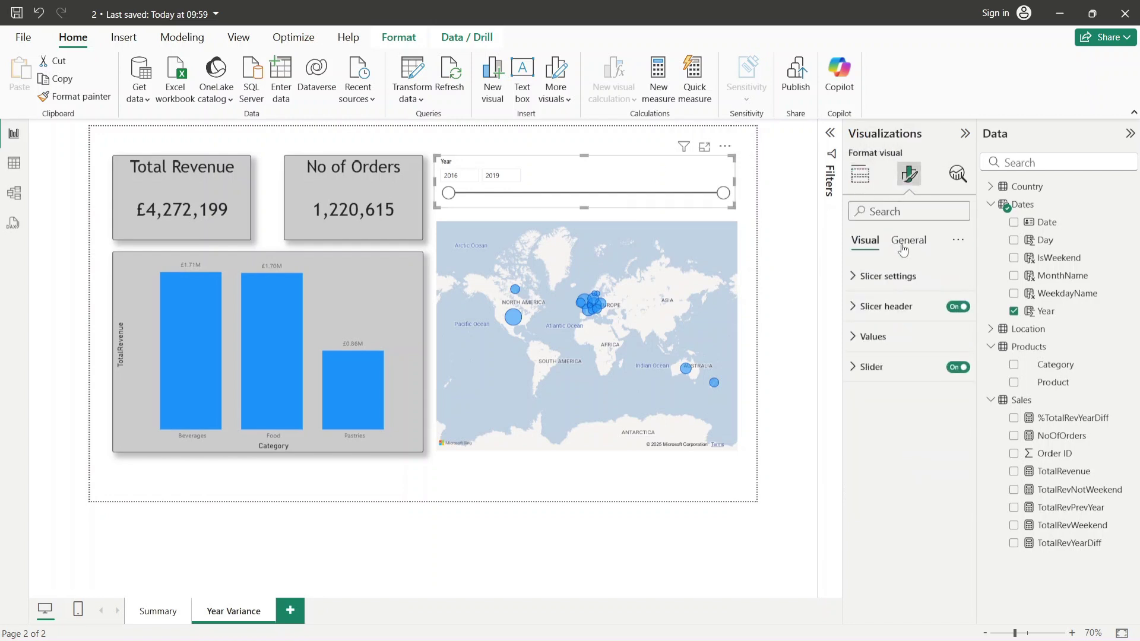
pyautogui.click(905, 242)
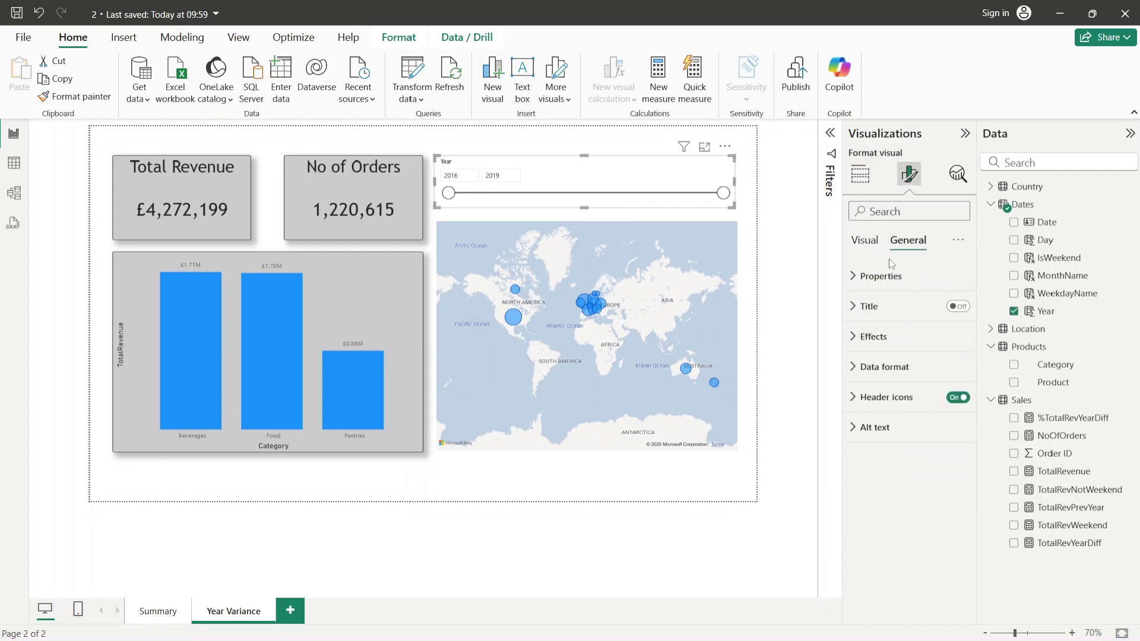
pyautogui.click(881, 276)
pyautogui.click(883, 278)
pyautogui.click(881, 306)
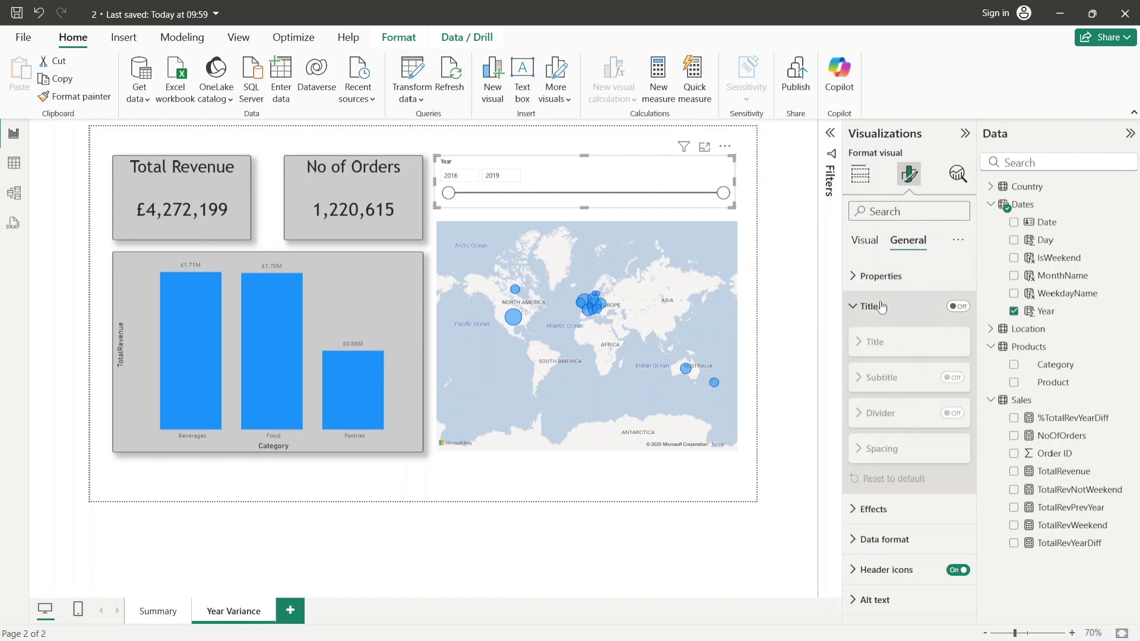
pyautogui.click(881, 306)
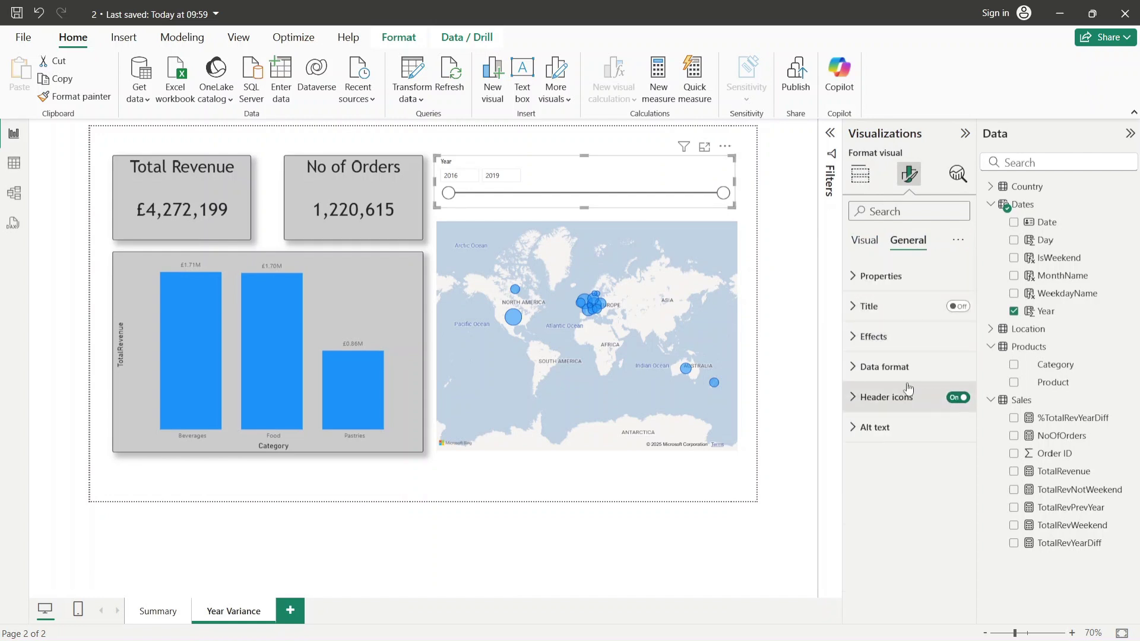
pyautogui.click(881, 337)
pyautogui.click(883, 411)
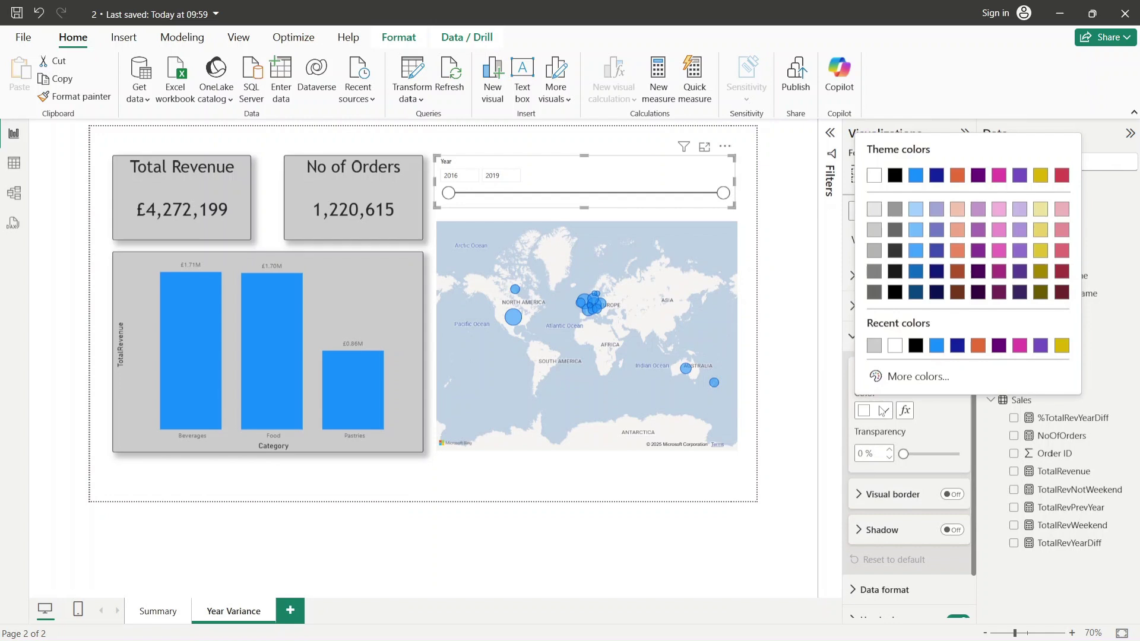
pyautogui.click(875, 233)
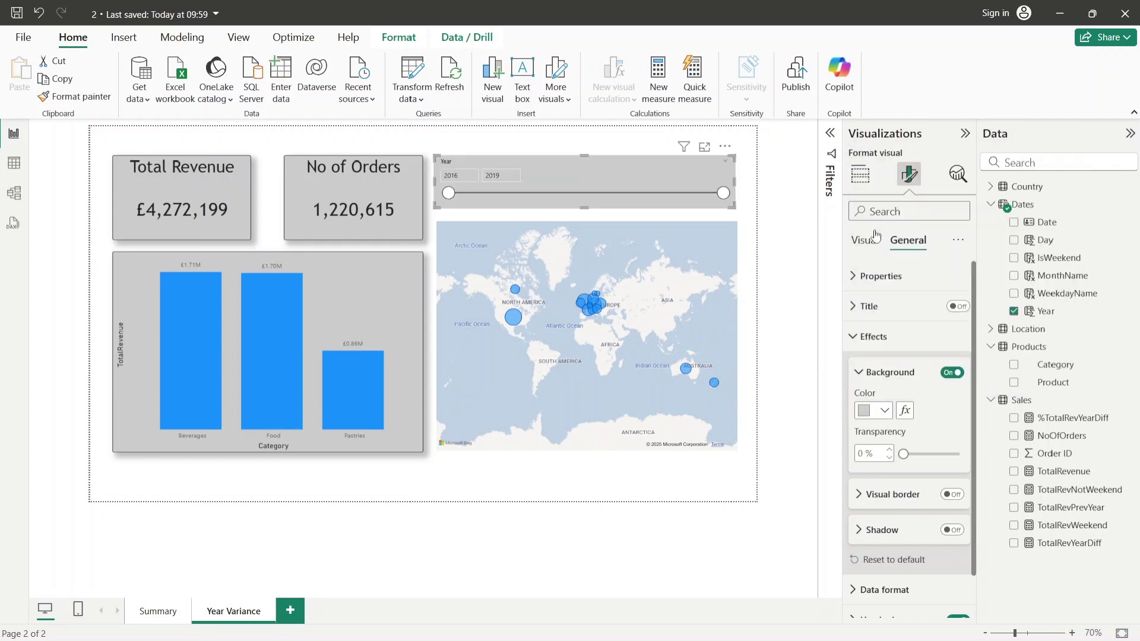
# Step: Turn on a visual border for the Year slicer with 2 px rounded corners, and deselect the slicer
pyautogui.click(951, 494)
pyautogui.click(890, 575)
pyautogui.write('3')
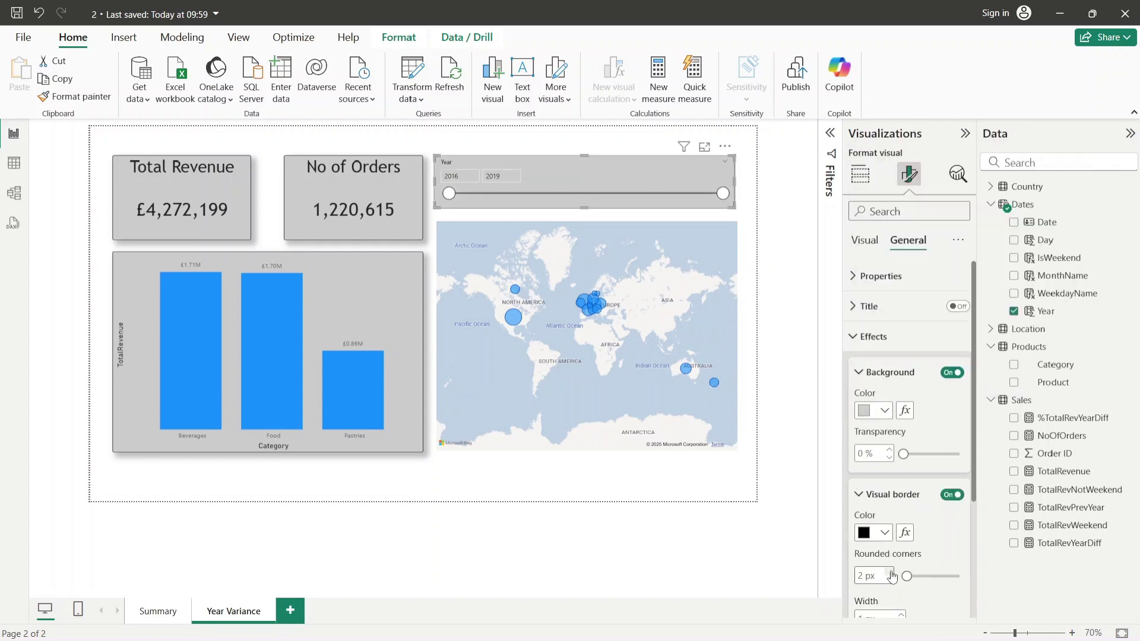
pyautogui.click(778, 241)
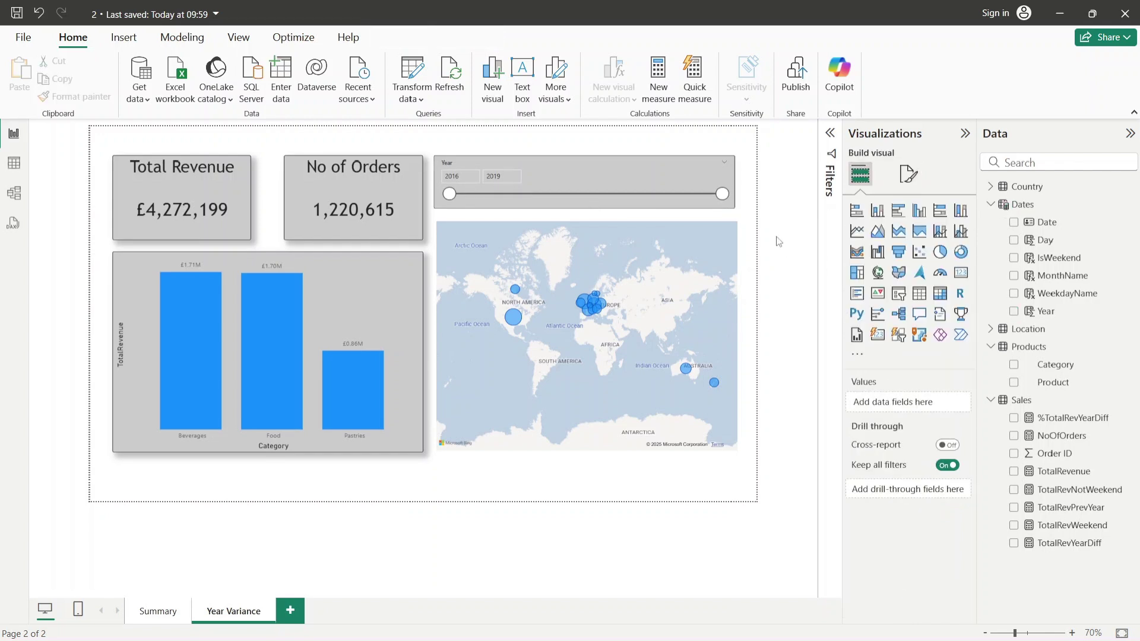
# Step: Set the Year slicer's style to Tile
pyautogui.click(649, 164)
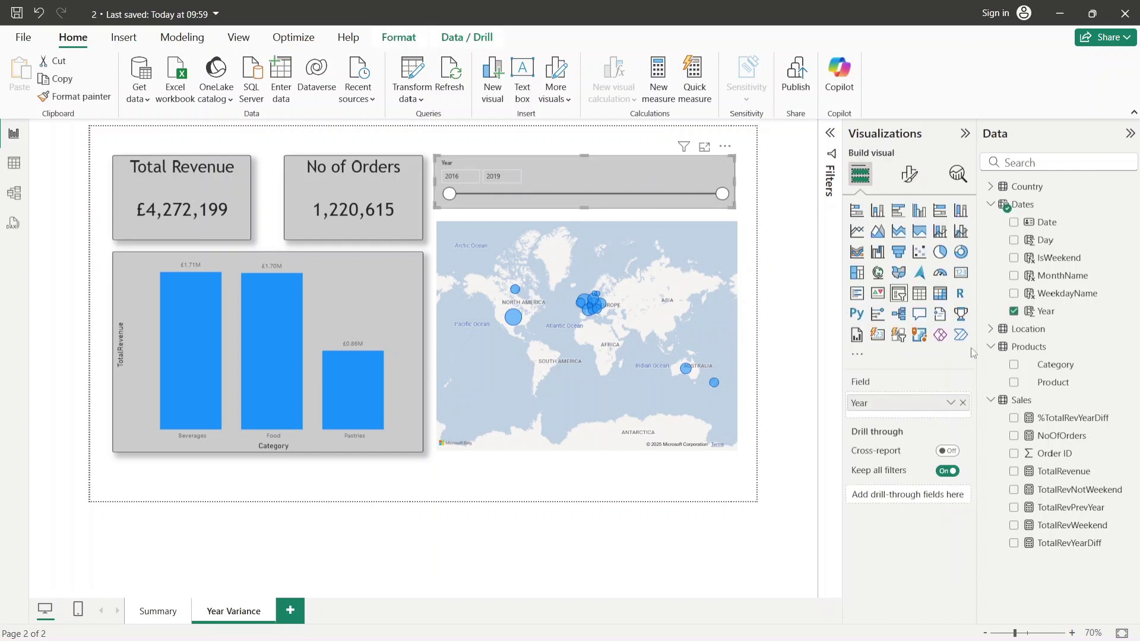
pyautogui.click(909, 174)
pyautogui.click(889, 278)
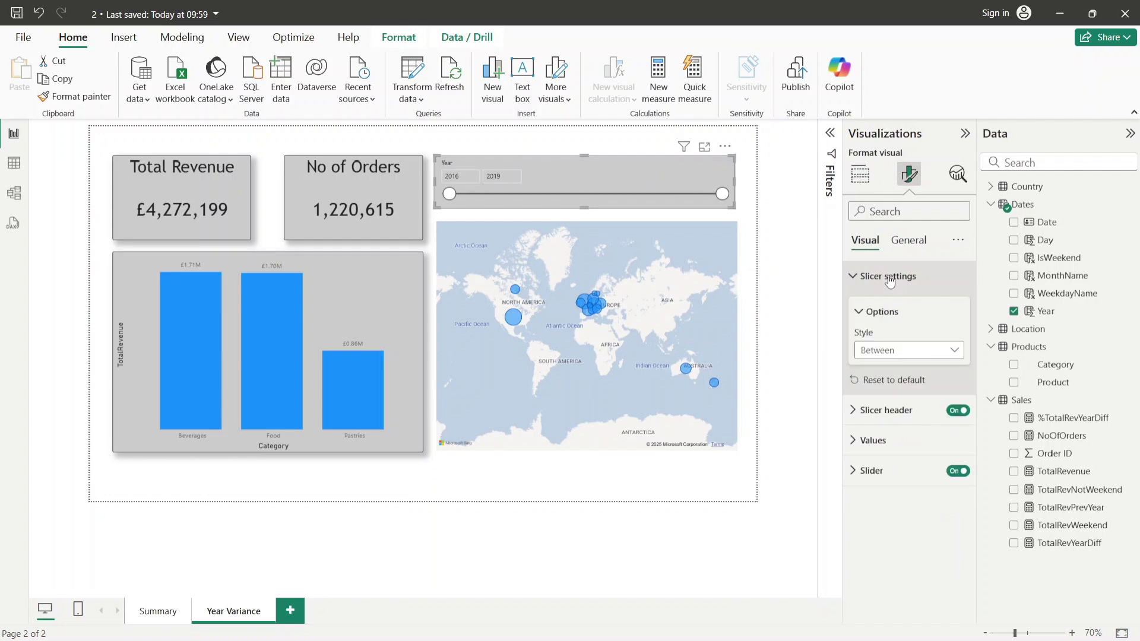
pyautogui.click(890, 349)
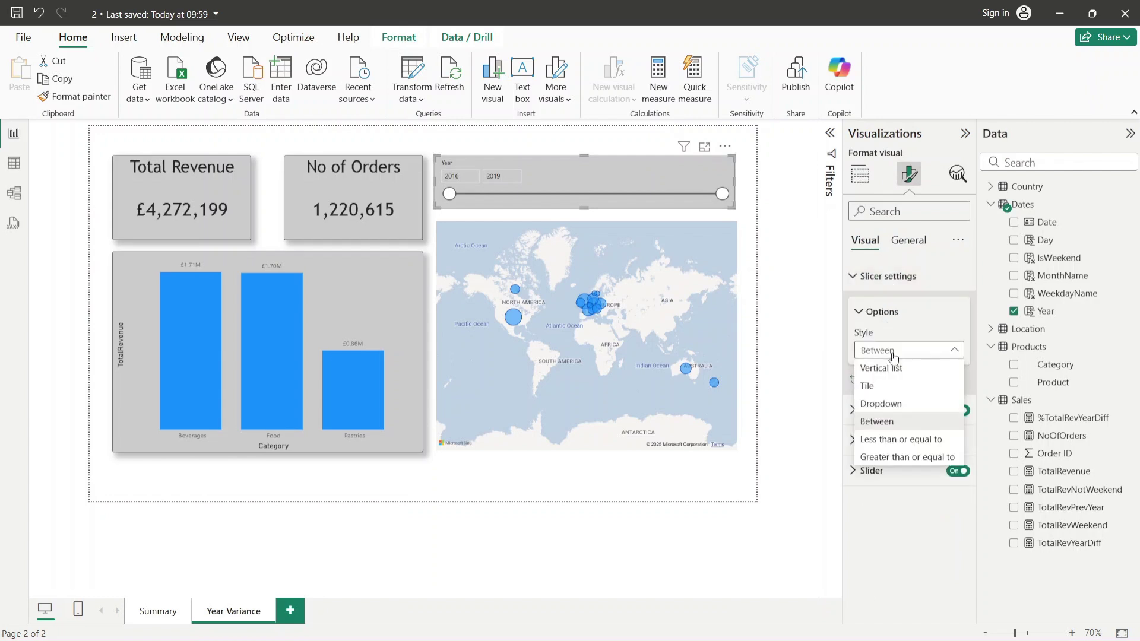
pyautogui.click(890, 386)
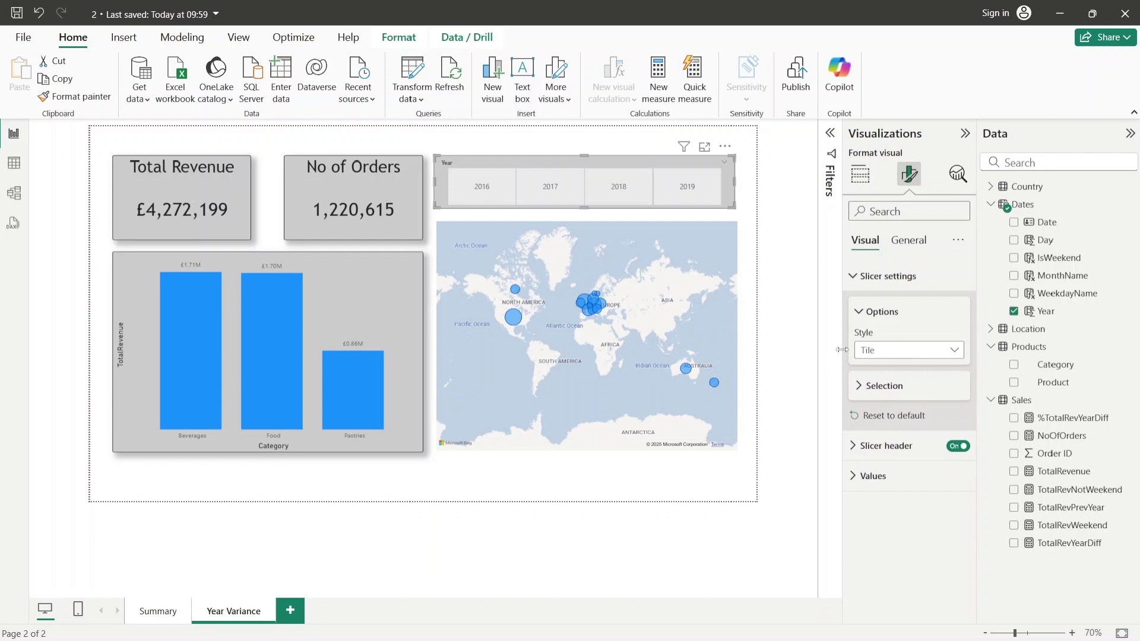
# Step: Filter the page by each year tile from 2019 down to 2016 and back up to 2019
pyautogui.click(686, 186)
pyautogui.click(612, 184)
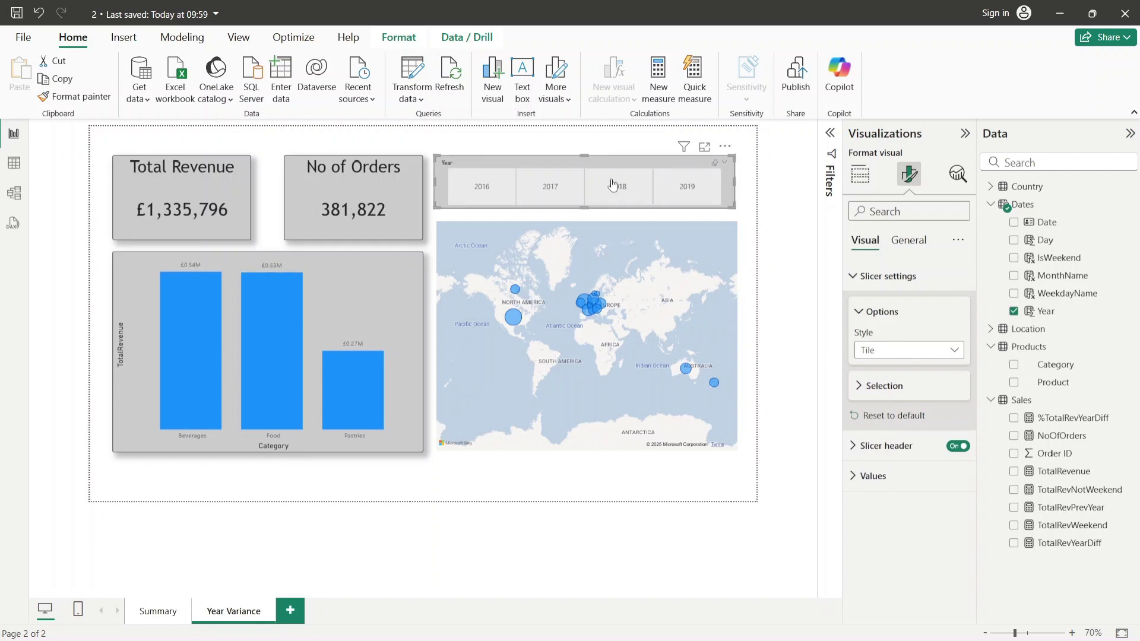
pyautogui.click(550, 186)
pyautogui.click(503, 191)
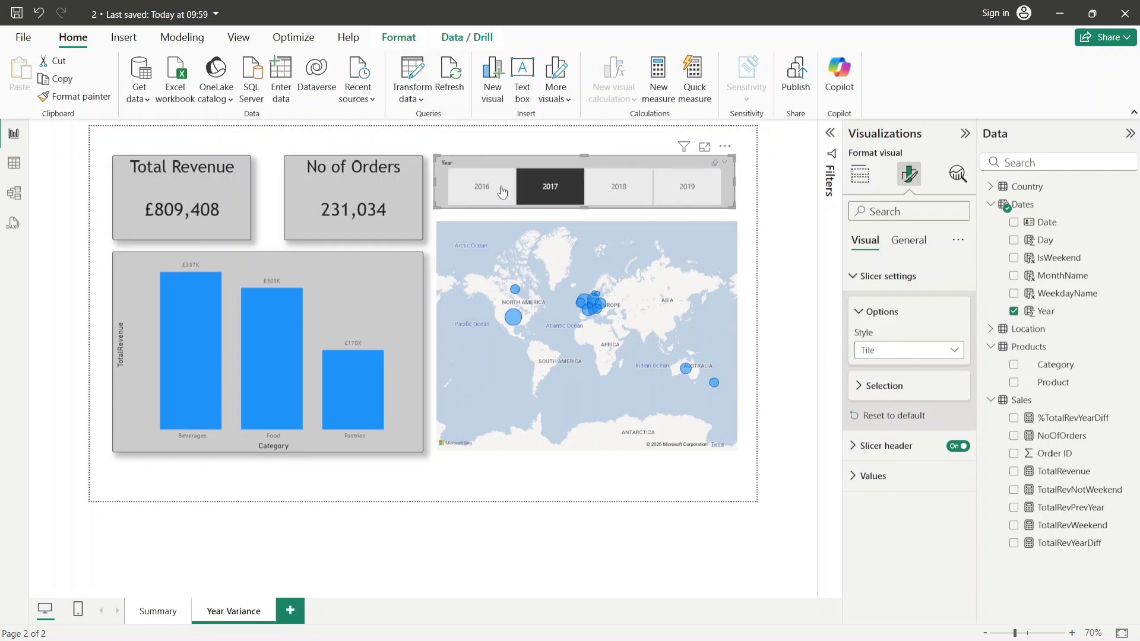
pyautogui.click(552, 190)
pyautogui.click(620, 190)
pyautogui.click(684, 191)
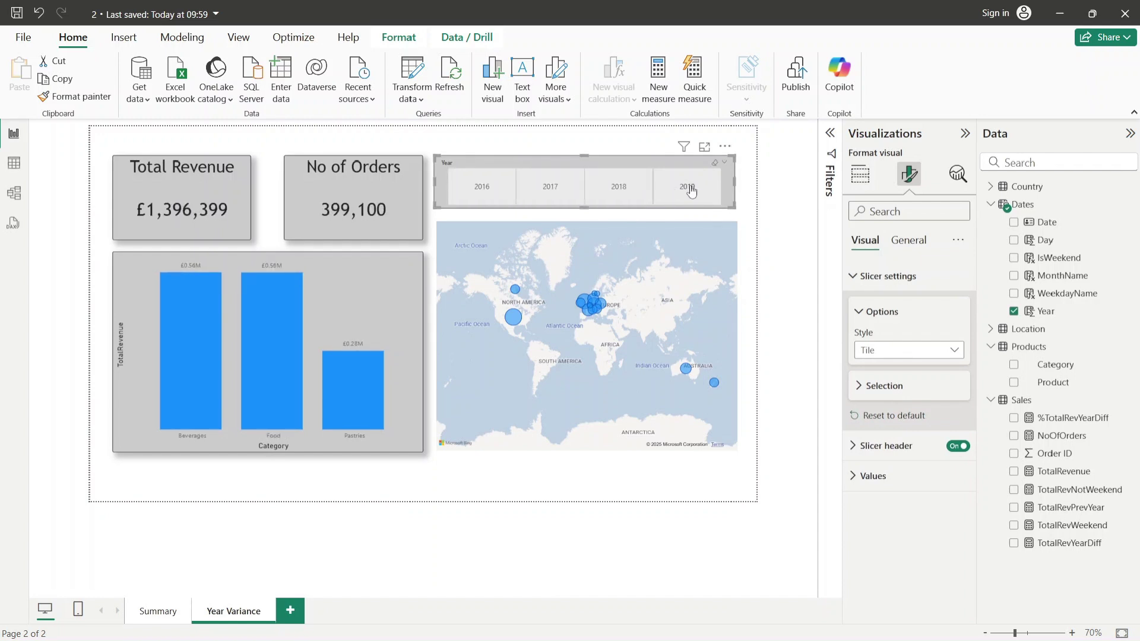
# Step: Turn on Single select in the Year slicer's selection settings
pyautogui.click(937, 355)
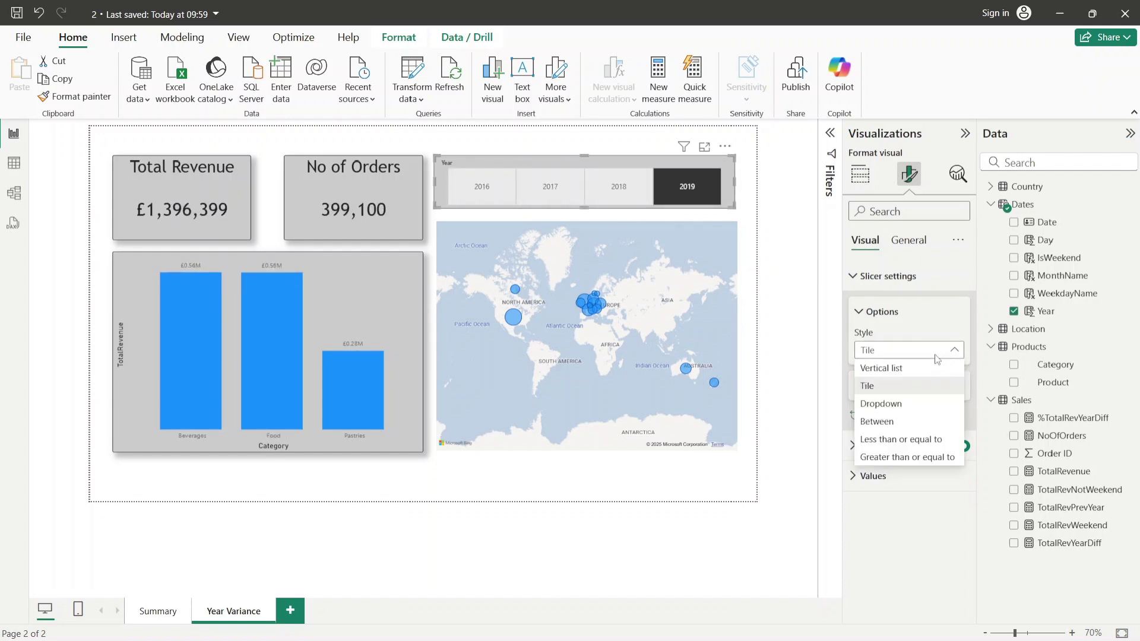
pyautogui.click(937, 357)
pyautogui.click(901, 392)
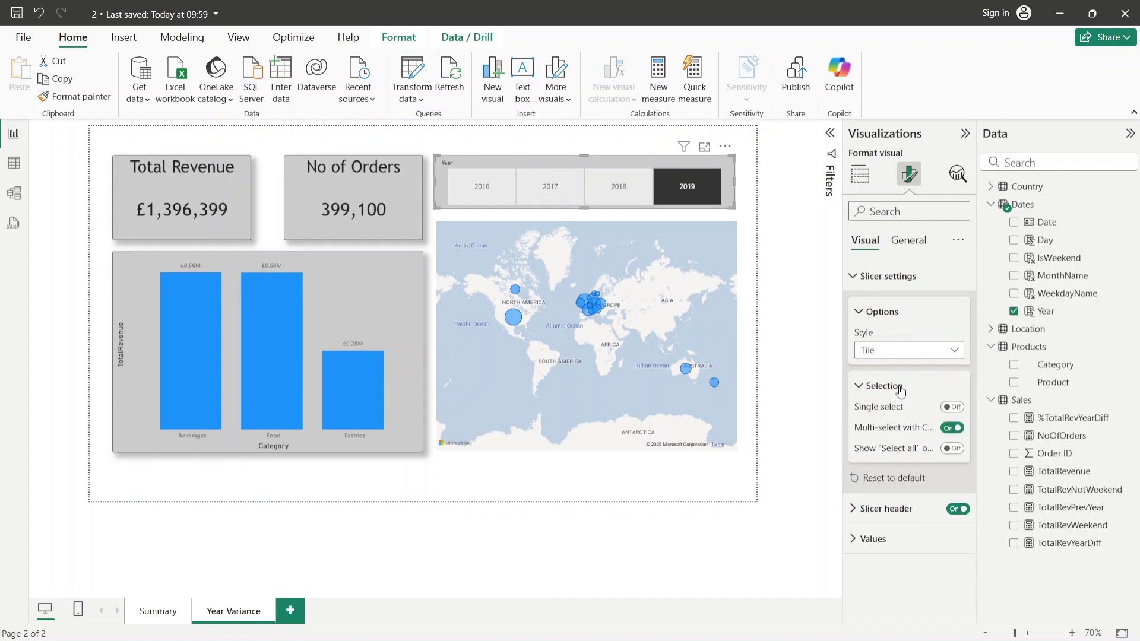
pyautogui.click(952, 408)
pyautogui.click(952, 408)
pyautogui.click(952, 408)
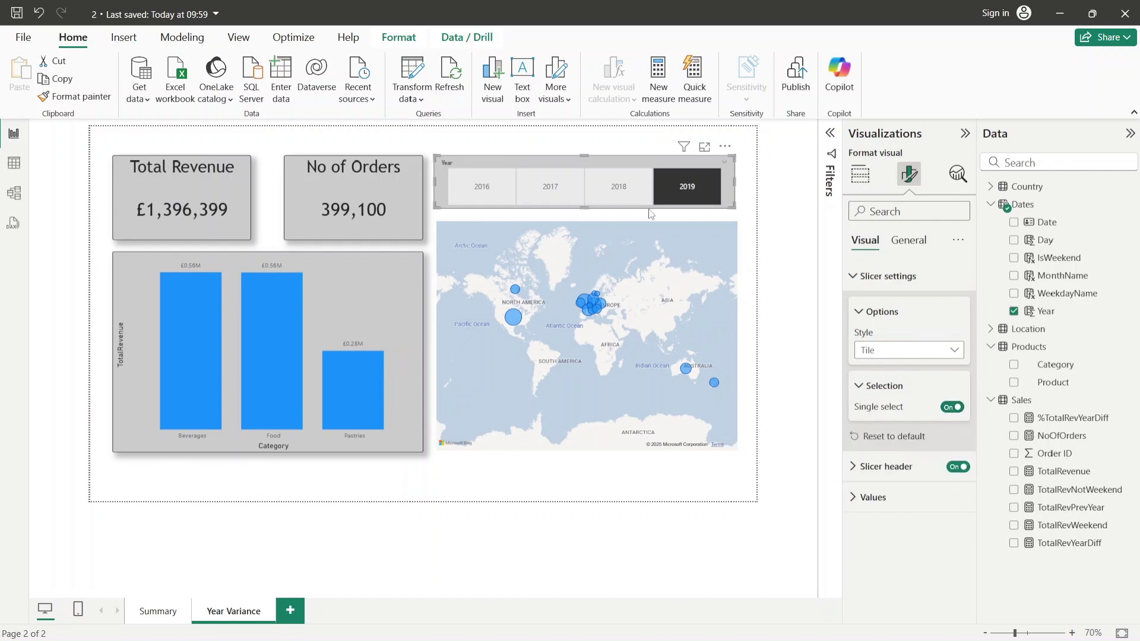
# Step: Try single selection on the year tiles with 2019, 2017 and 2018, ending on 2018
pyautogui.click(682, 189)
pyautogui.click(554, 189)
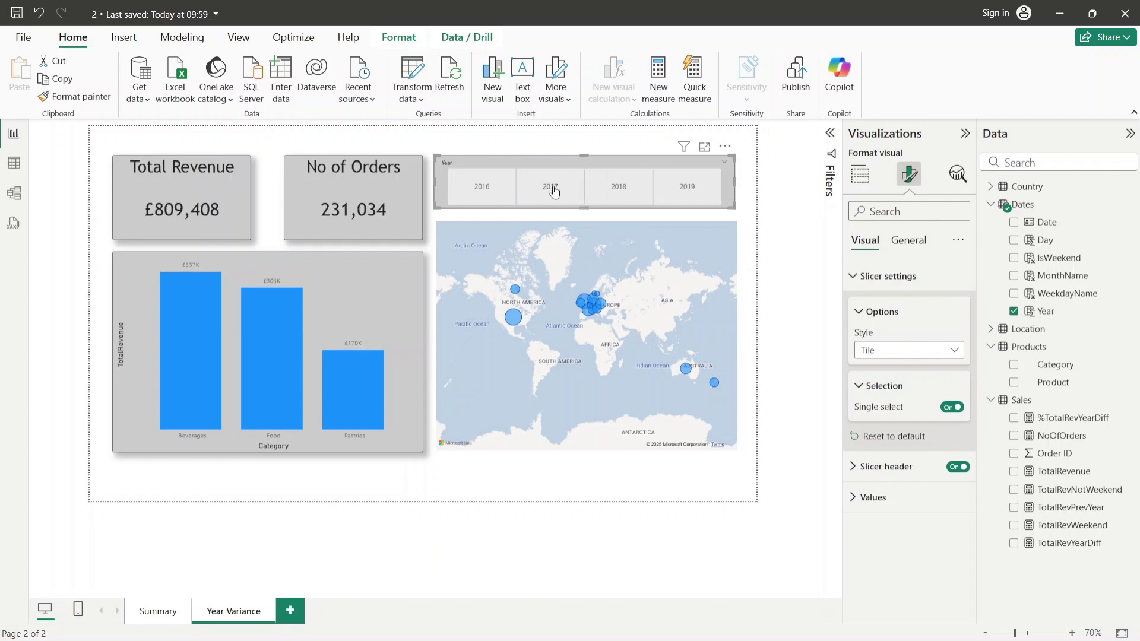
pyautogui.click(615, 195)
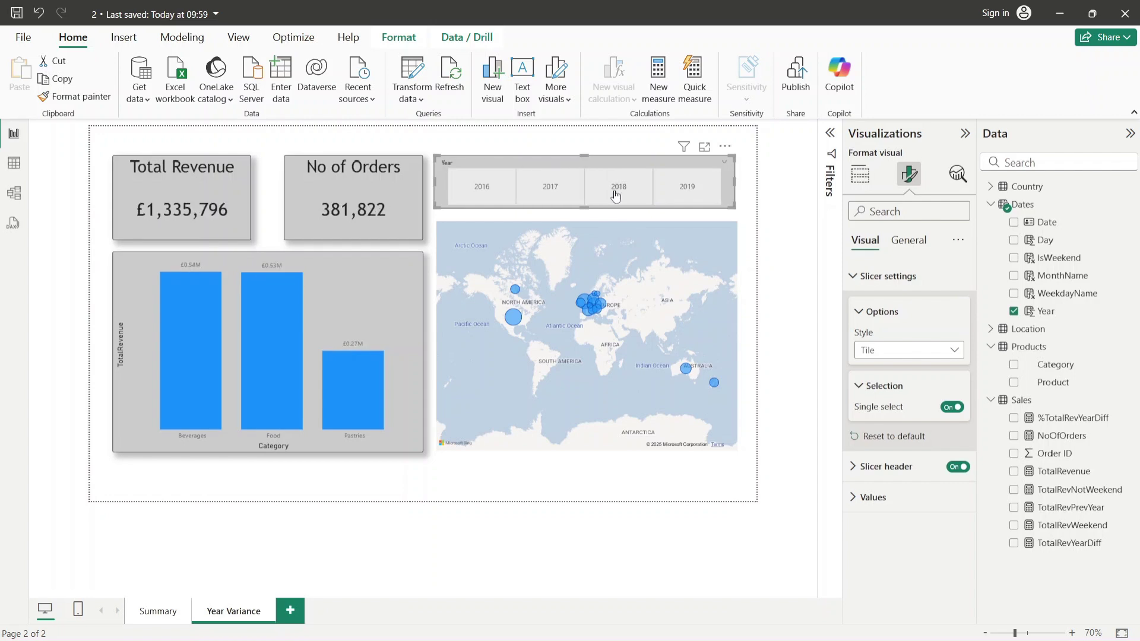
pyautogui.click(616, 196)
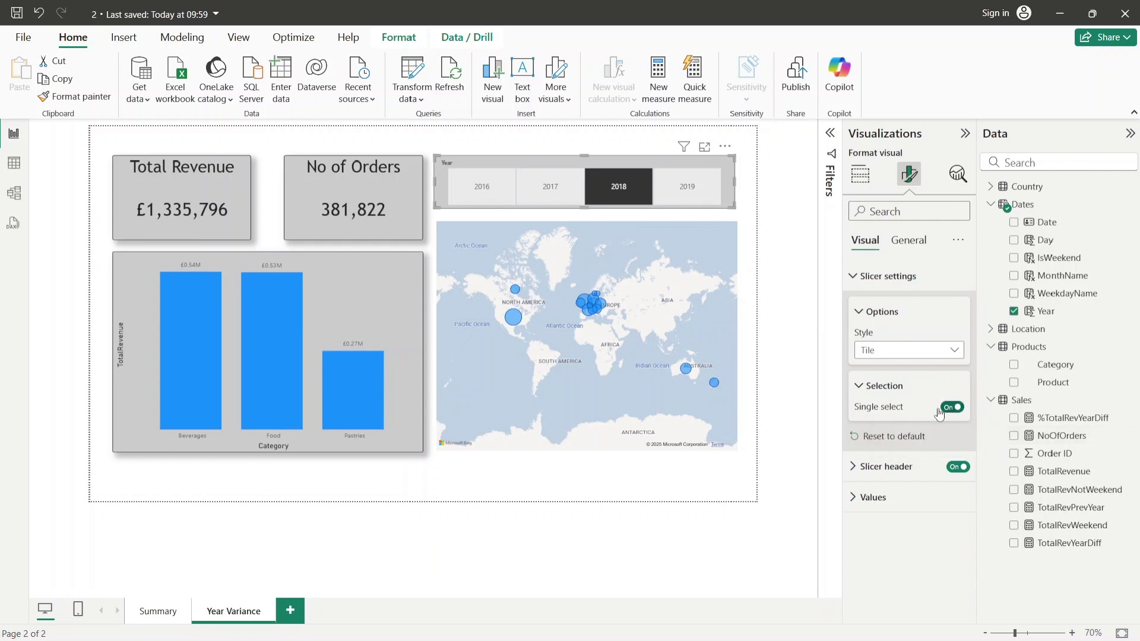
# Step: Turn off Single select for the Year slicer and add 2019 and 2017 to the selected years
pyautogui.click(951, 407)
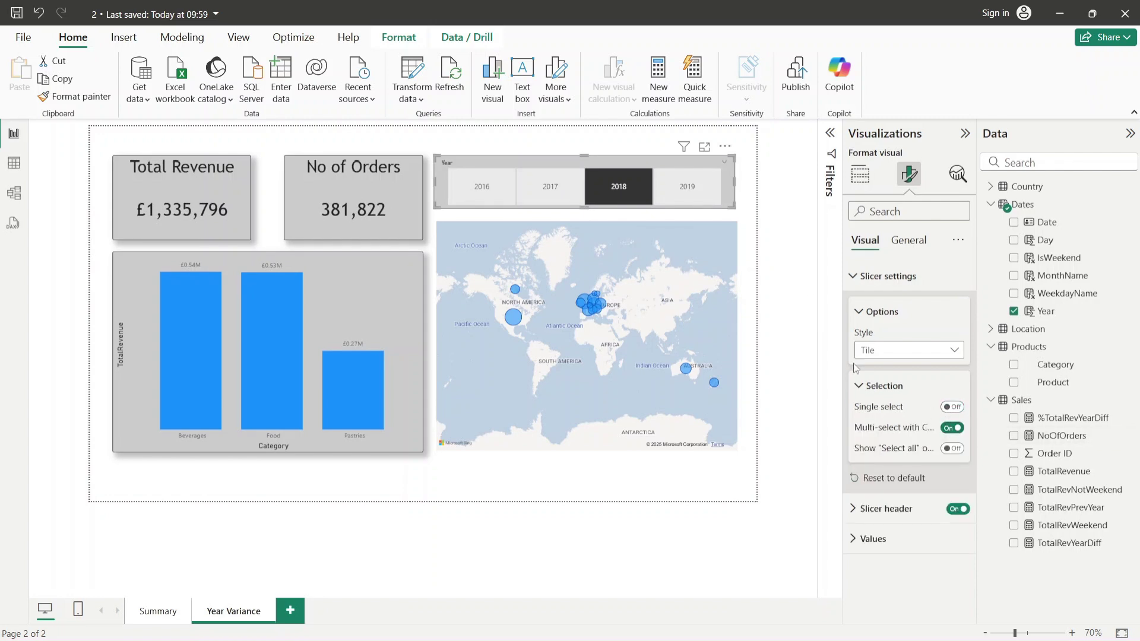
pyautogui.keyDown('ctrl'); pyautogui.click(687, 189); pyautogui.keyUp('ctrl')
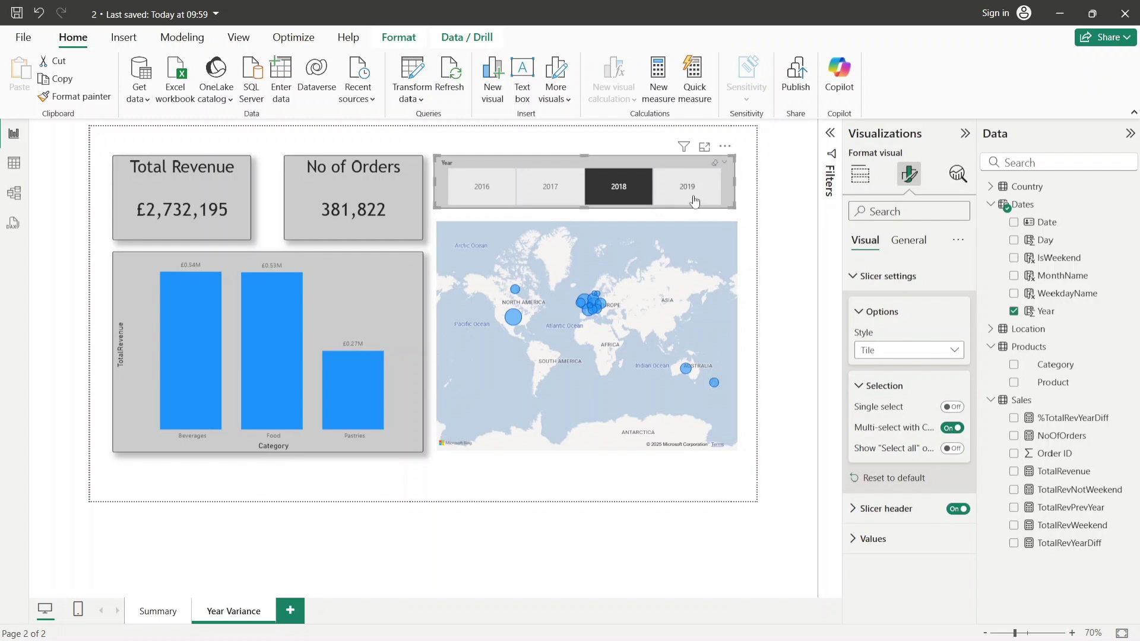
pyautogui.keyDown('ctrl'); pyautogui.click(562, 200); pyautogui.keyUp('ctrl')
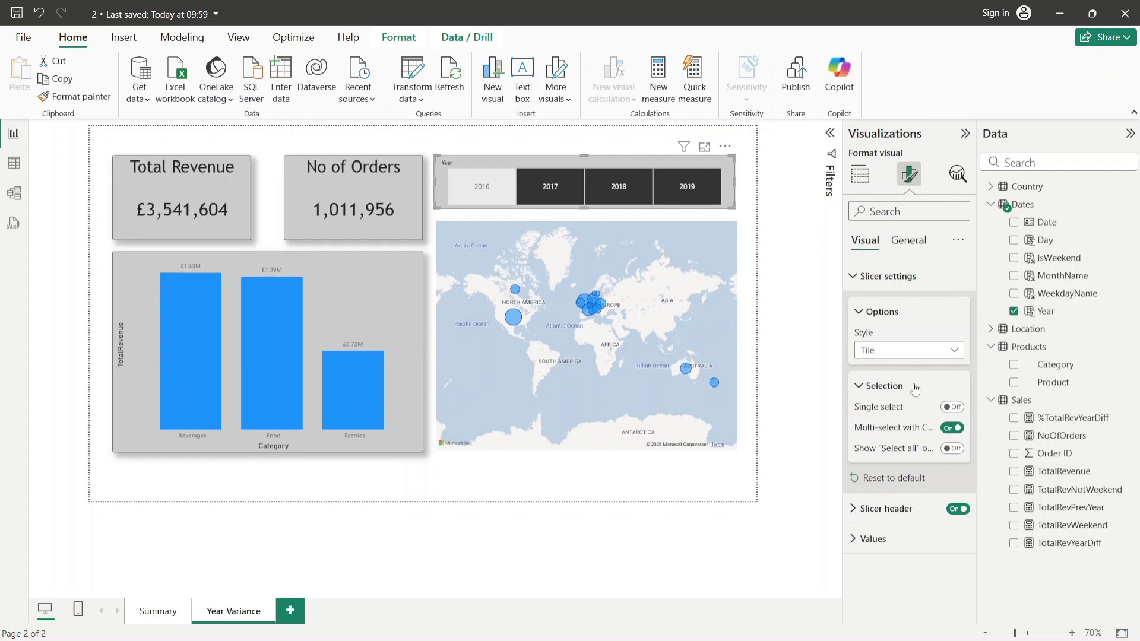
# Step: Turn off Multi-select with Ctrl for the Year slicer, and reselect only the 2017 and 2018 tiles
pyautogui.click(952, 428)
pyautogui.click(706, 202)
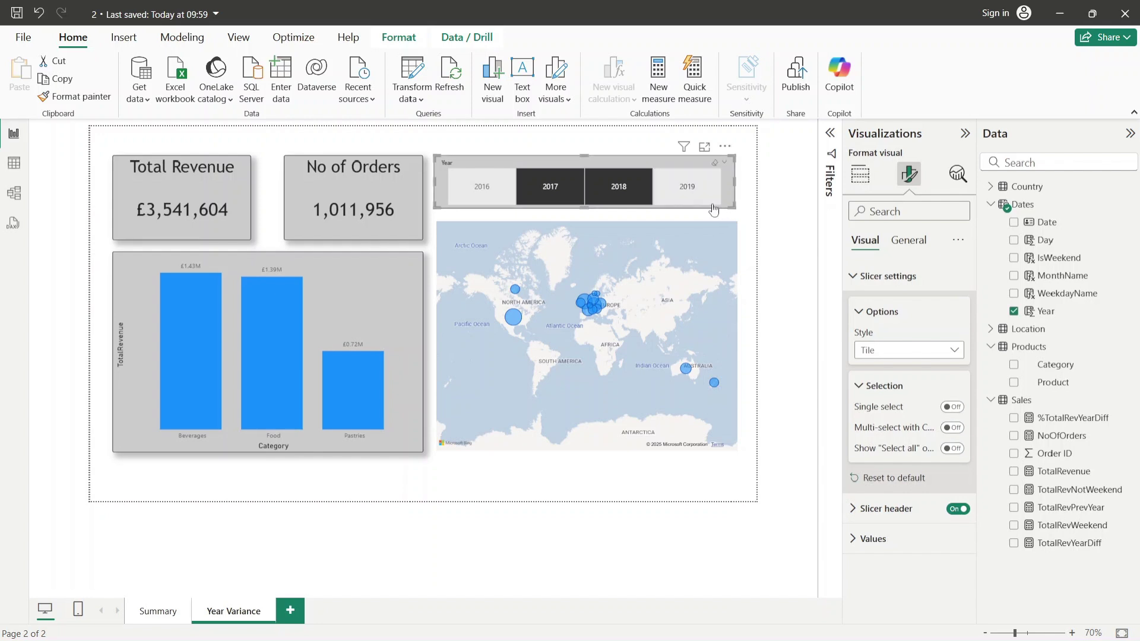
pyautogui.click(629, 194)
pyautogui.click(549, 194)
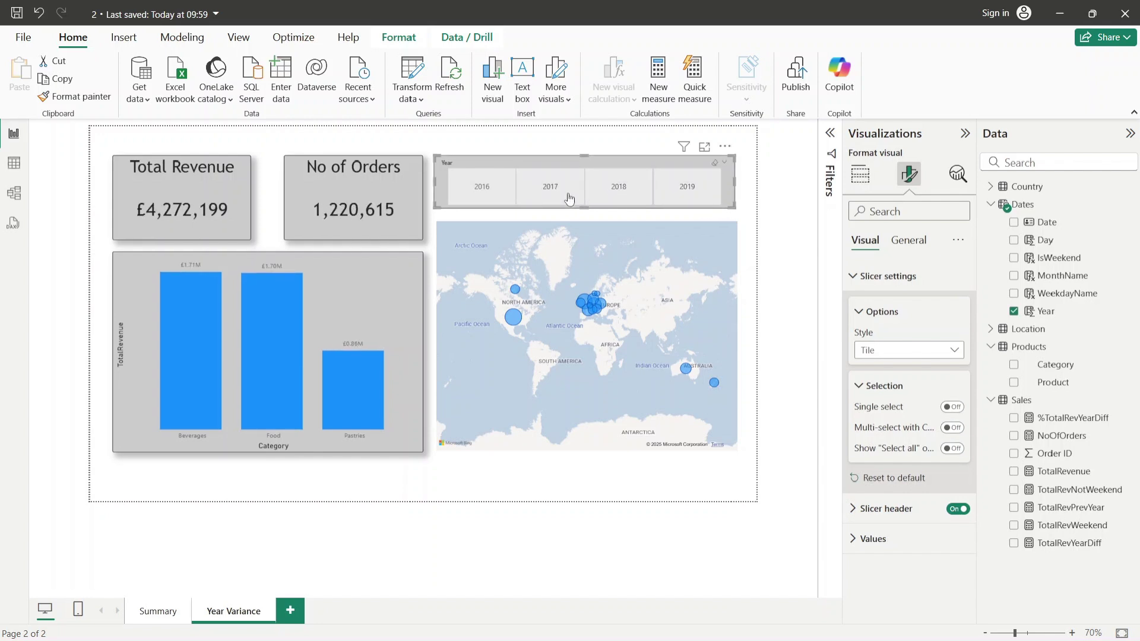
pyautogui.click(549, 195)
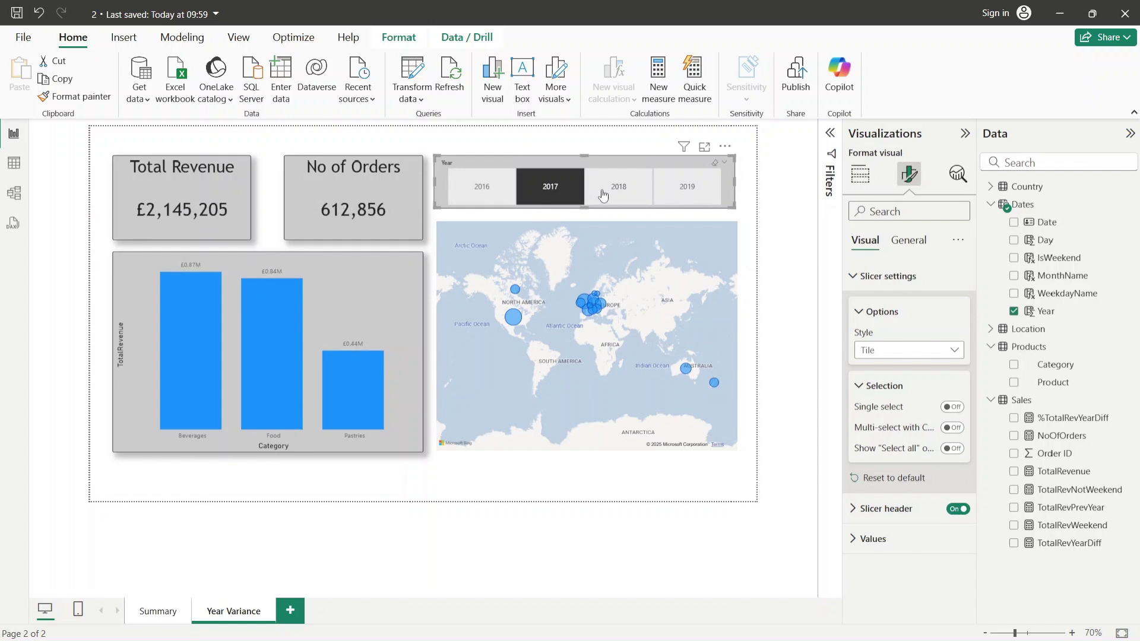
pyautogui.click(602, 195)
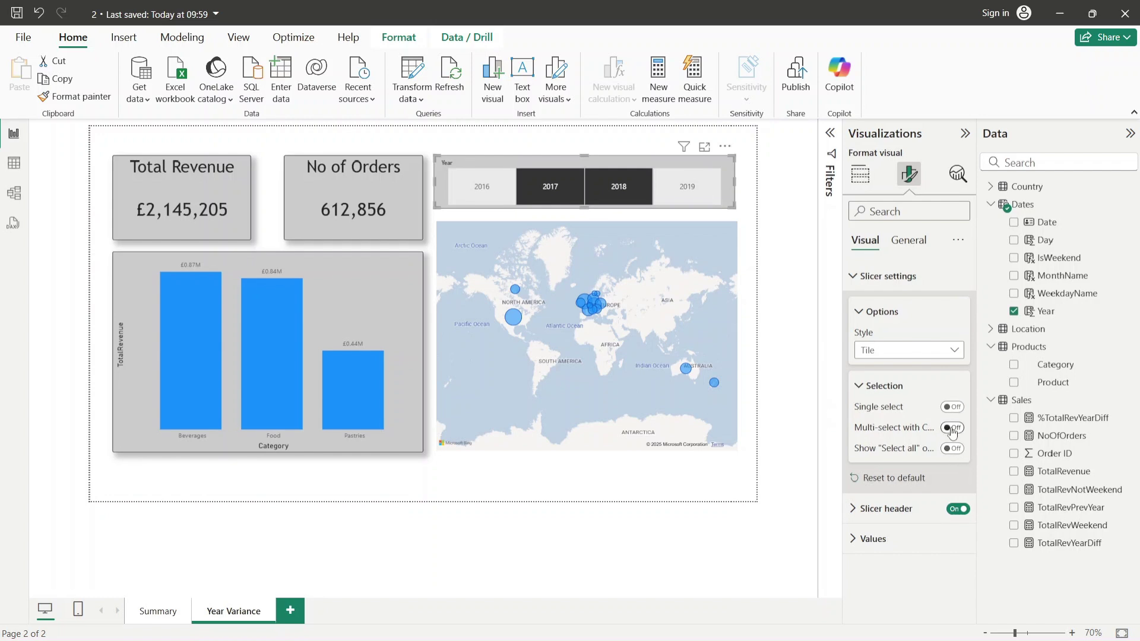
# Step: Set the Year slicer's style to Vertical list
pyautogui.click(909, 356)
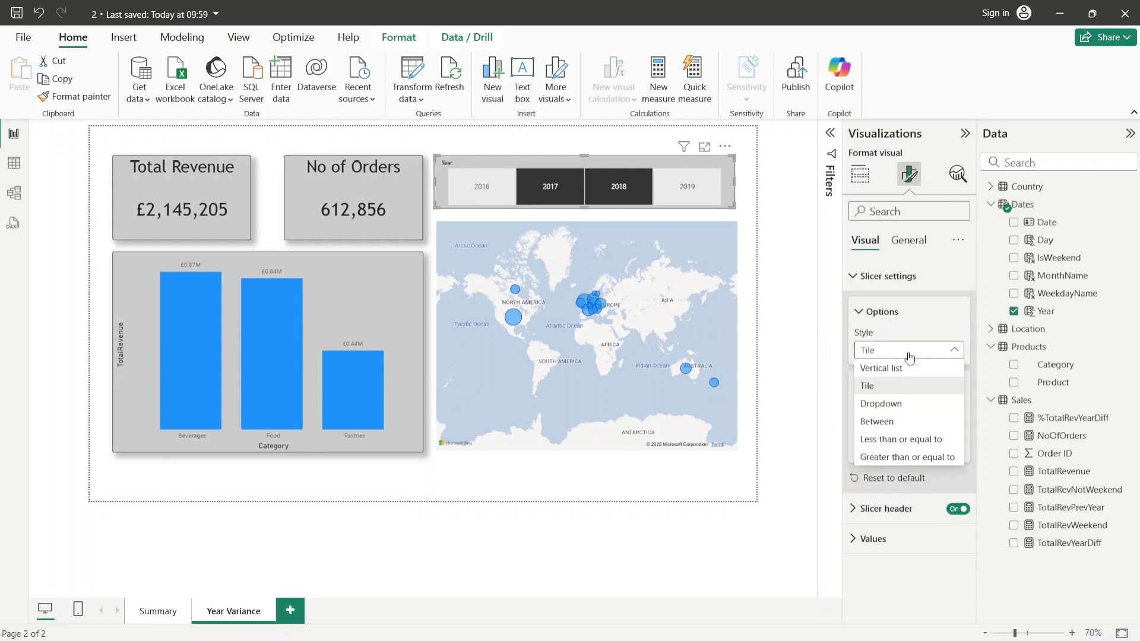
pyautogui.click(905, 369)
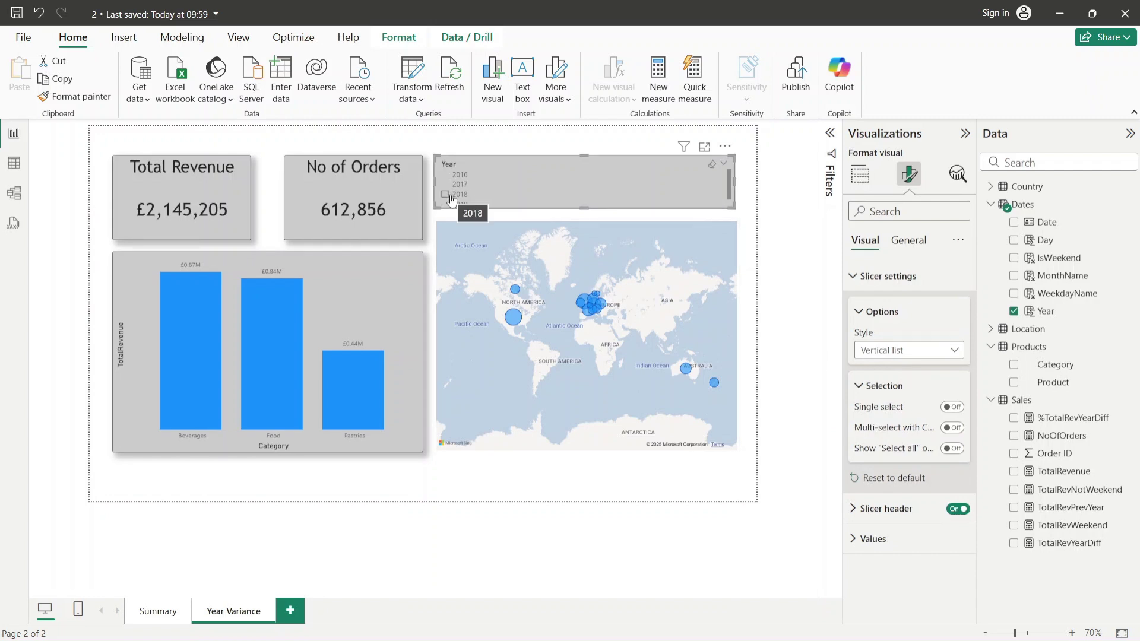
# Step: Clear the checked years in the Year slicer, turn on Single select, and try picking 2017, 2018 and 2017 again in the vertical list
pyautogui.click(452, 194)
pyautogui.click(451, 195)
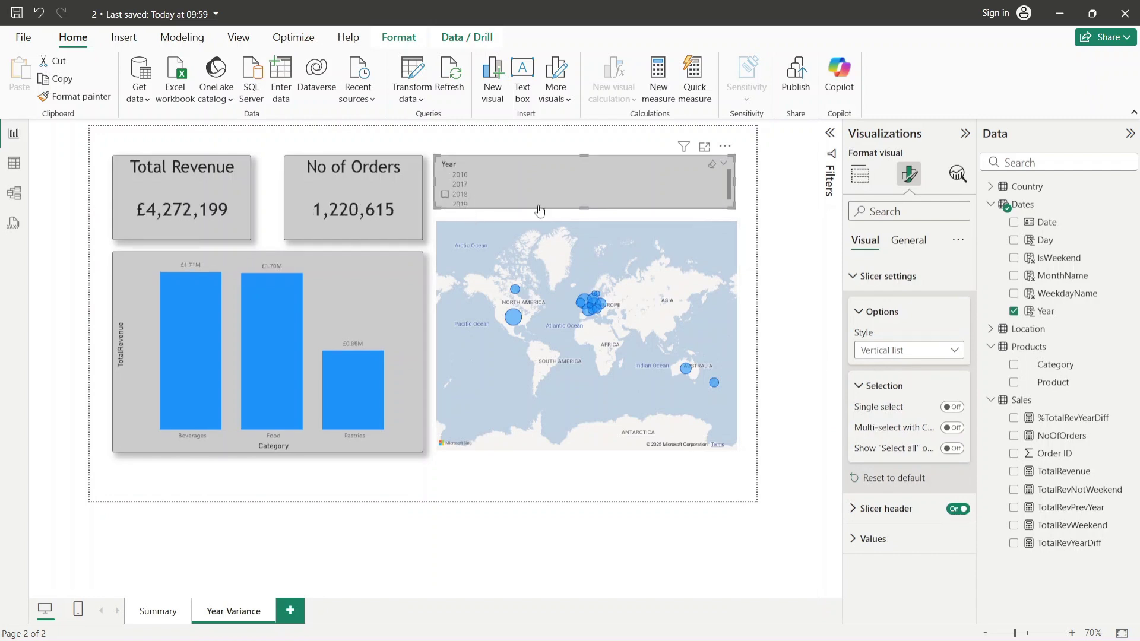
pyautogui.click(952, 406)
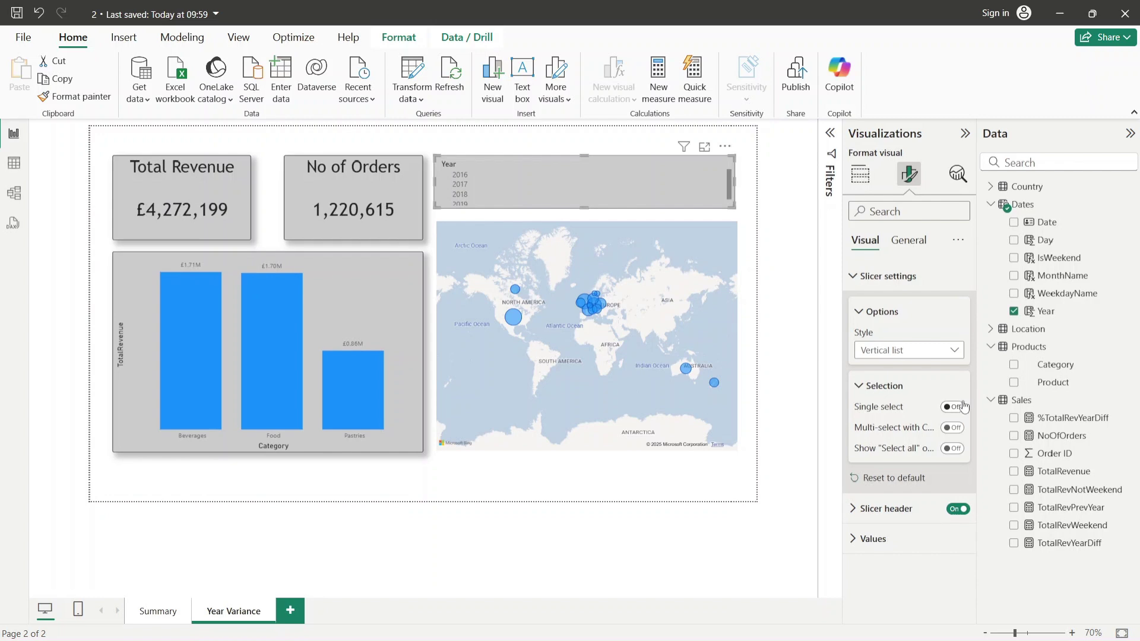
pyautogui.click(446, 184)
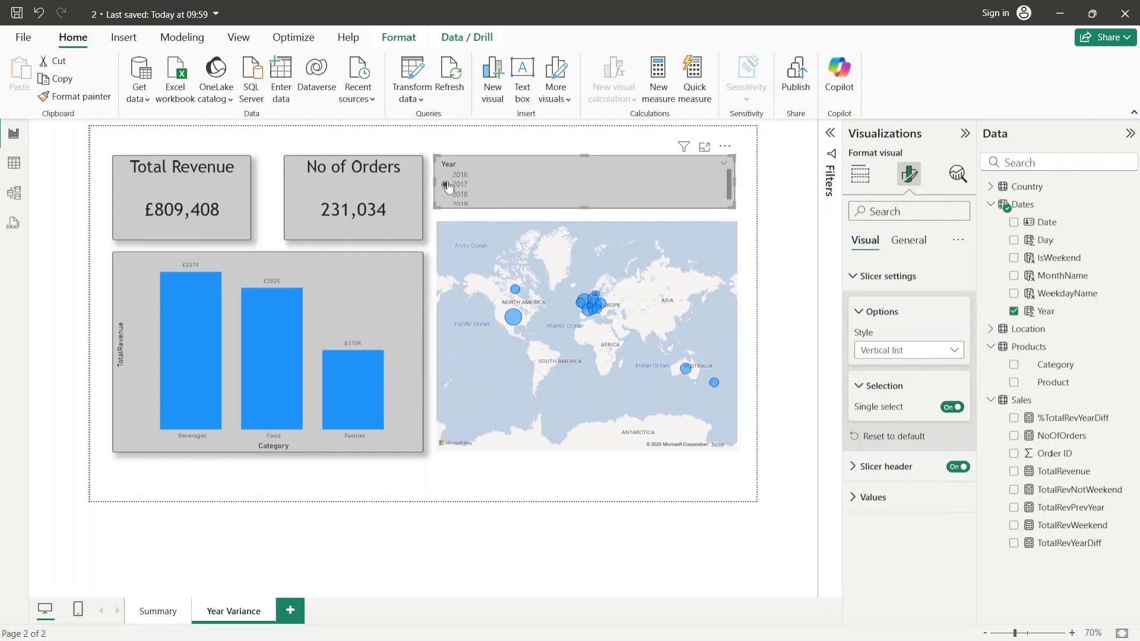
pyautogui.click(446, 194)
pyautogui.click(445, 186)
# Step: Set the Year slicer's style to Dropdown and expand its list of years to try it out
pyautogui.click(917, 352)
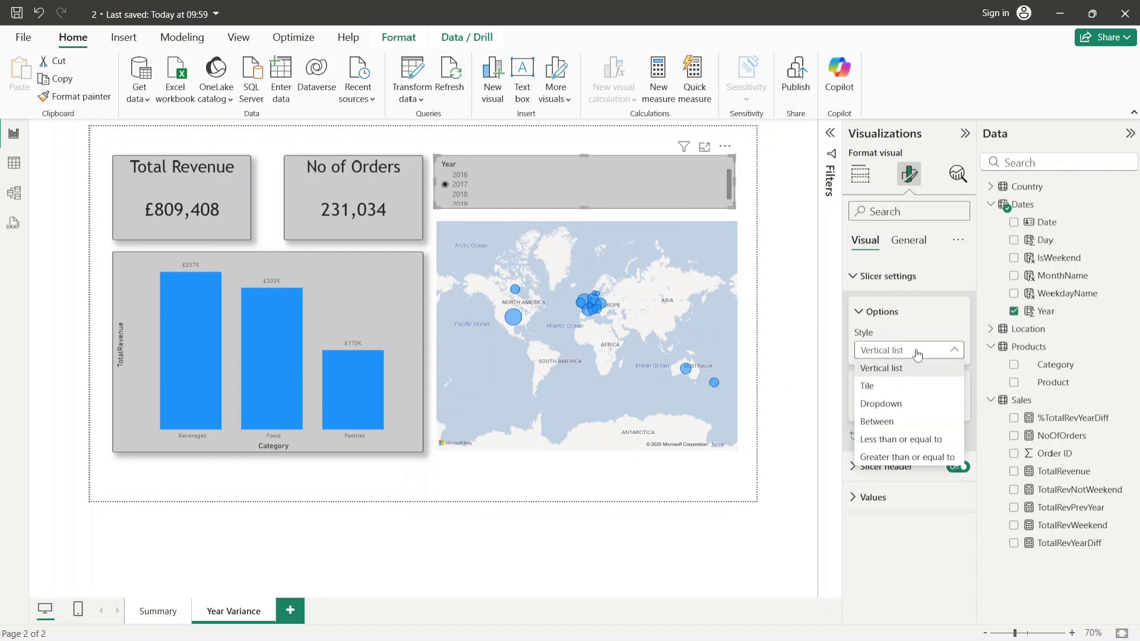
pyautogui.click(879, 403)
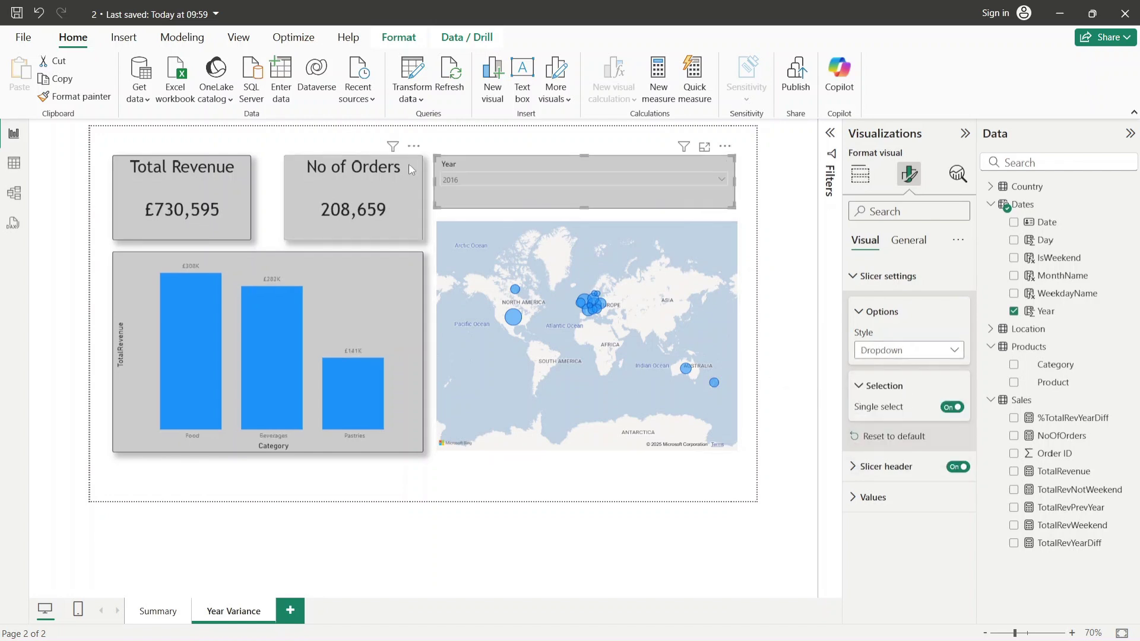
pyautogui.click(479, 179)
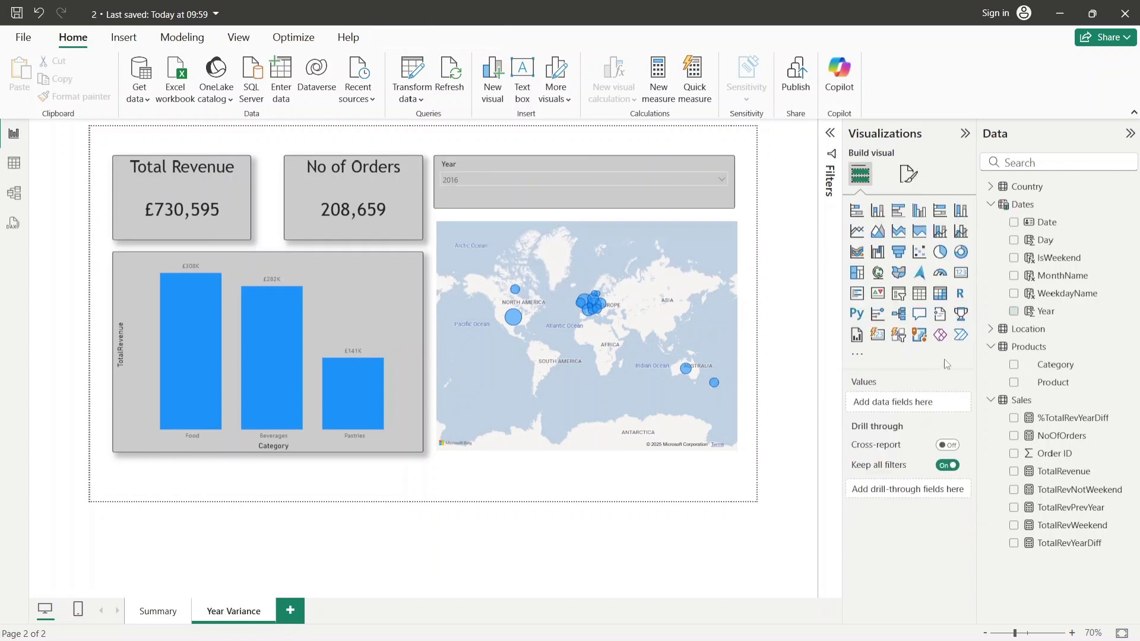
pyautogui.click(791, 223)
pyautogui.click(479, 176)
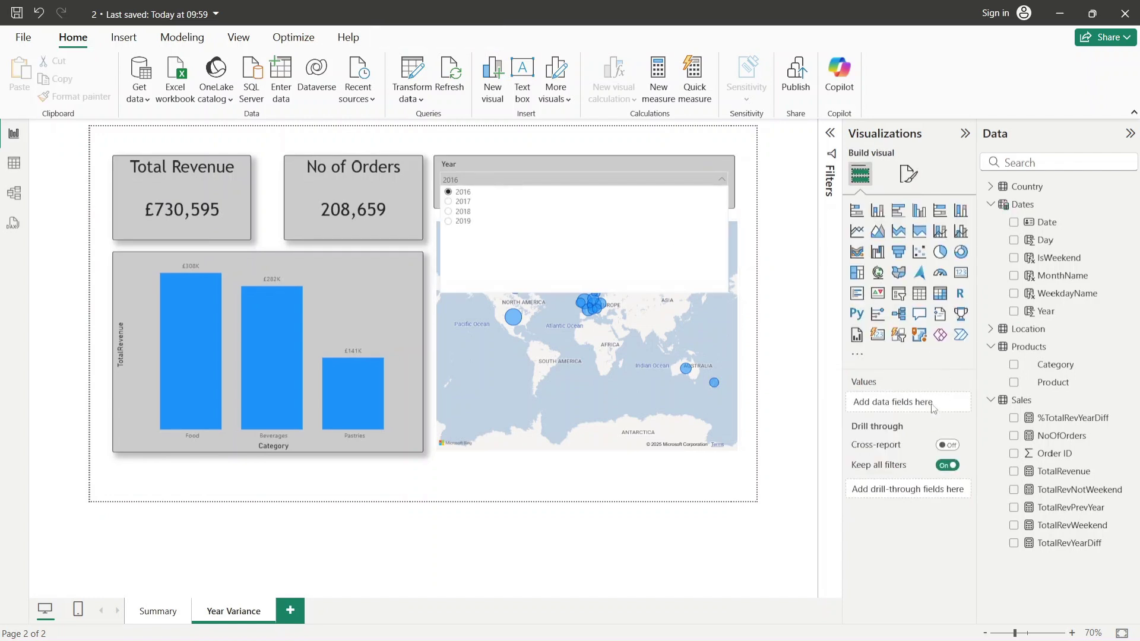
pyautogui.click(618, 165)
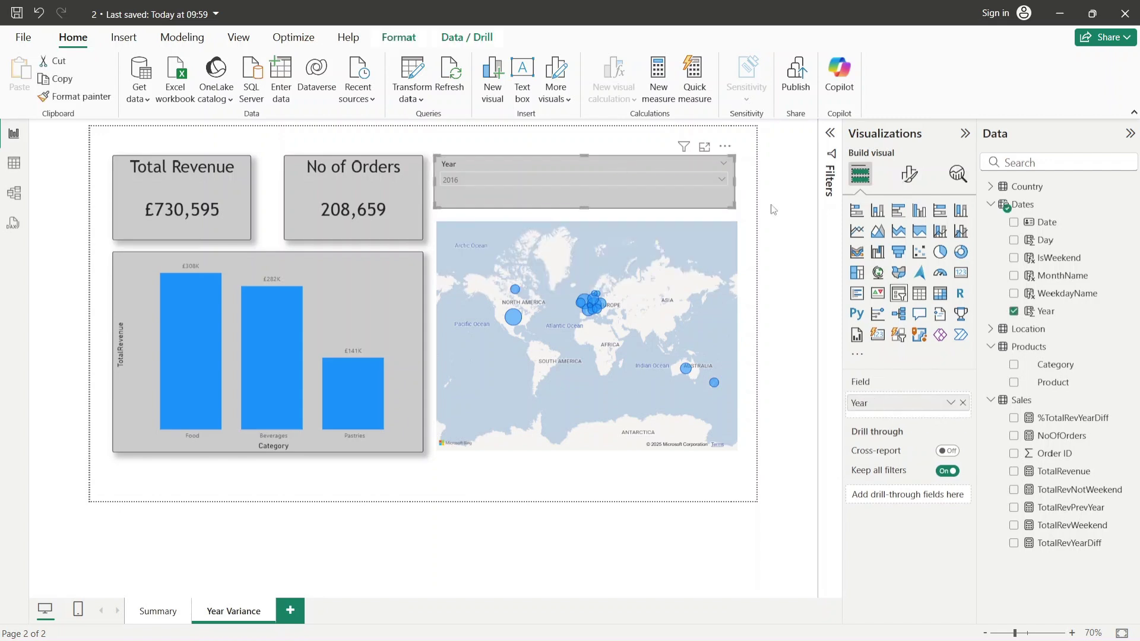
# Step: Turn off Single select for the Year slicer and set its style back to Tile
pyautogui.click(908, 174)
pyautogui.click(889, 276)
pyautogui.click(916, 391)
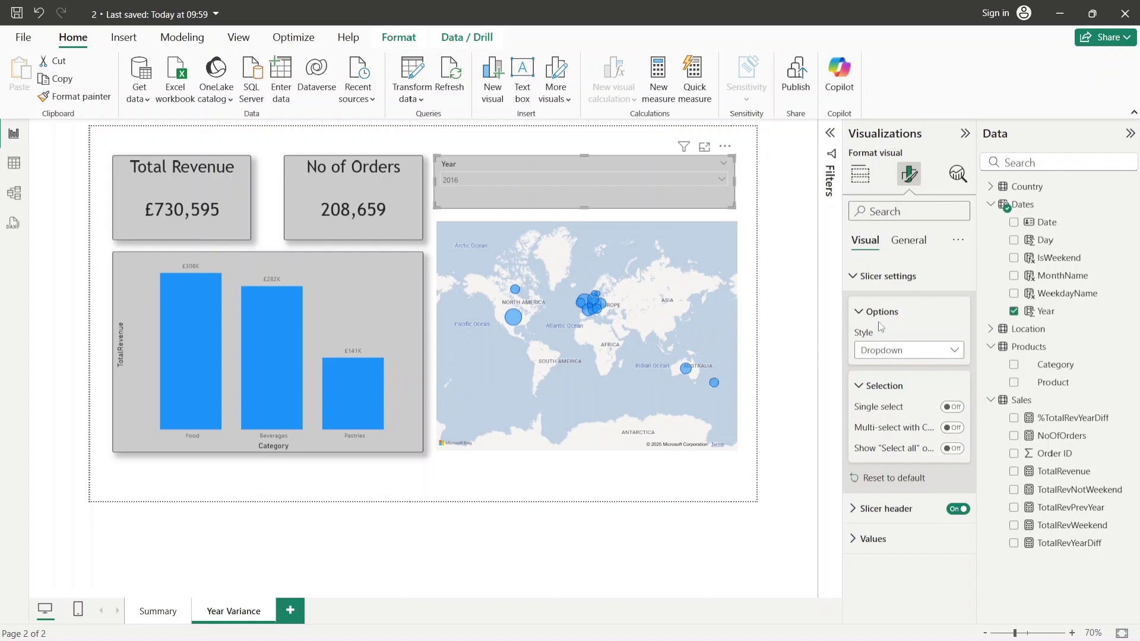
pyautogui.click(885, 350)
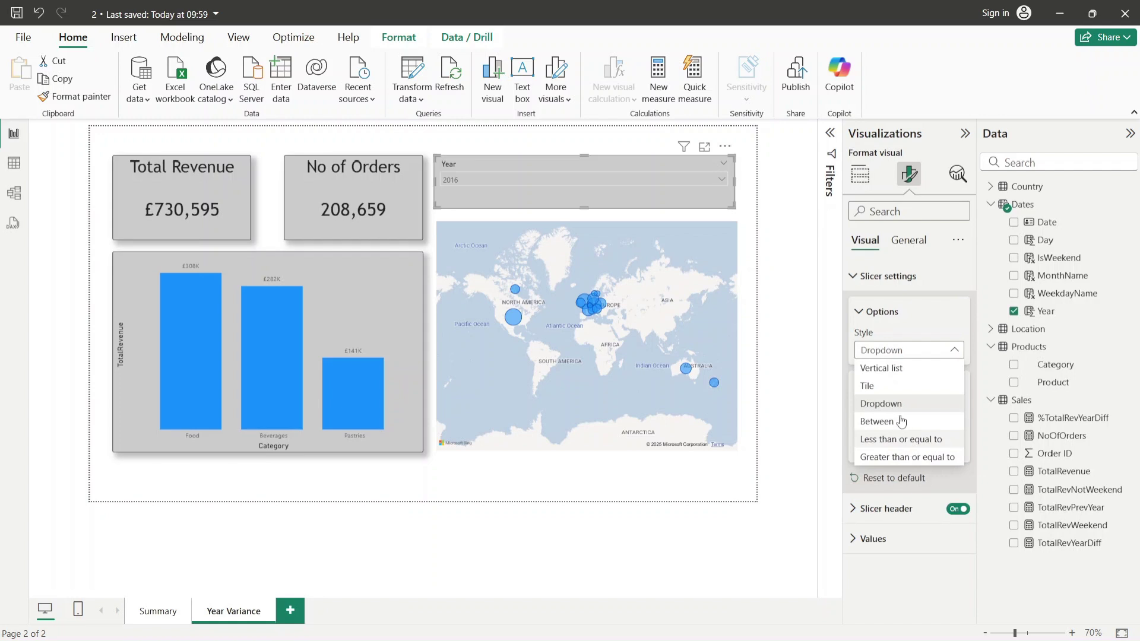
pyautogui.click(895, 385)
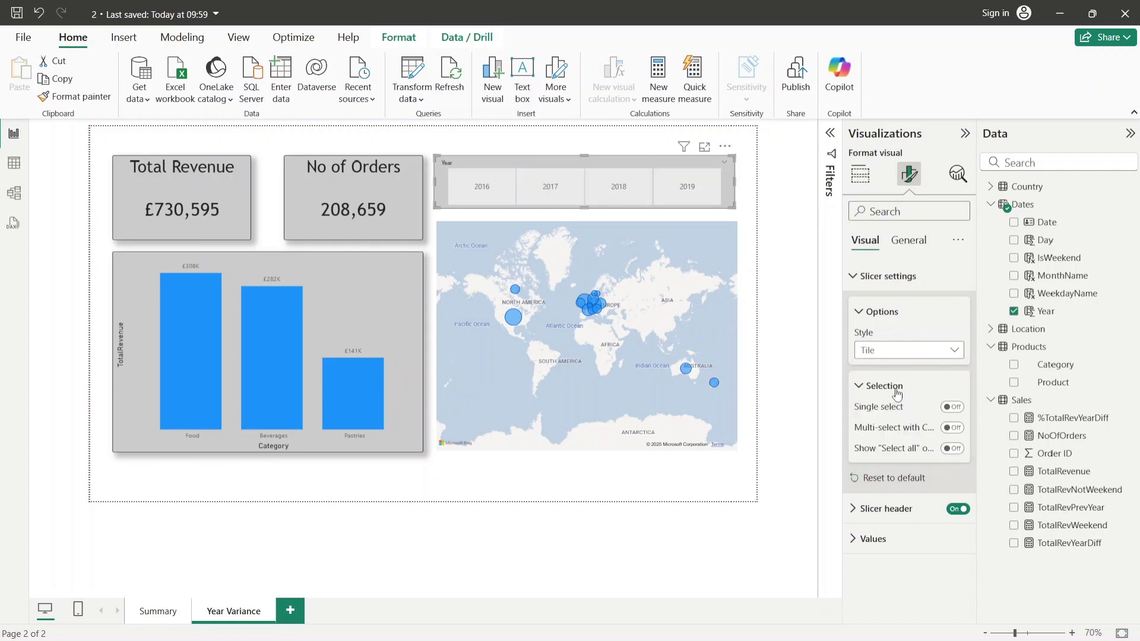
pyautogui.click(799, 309)
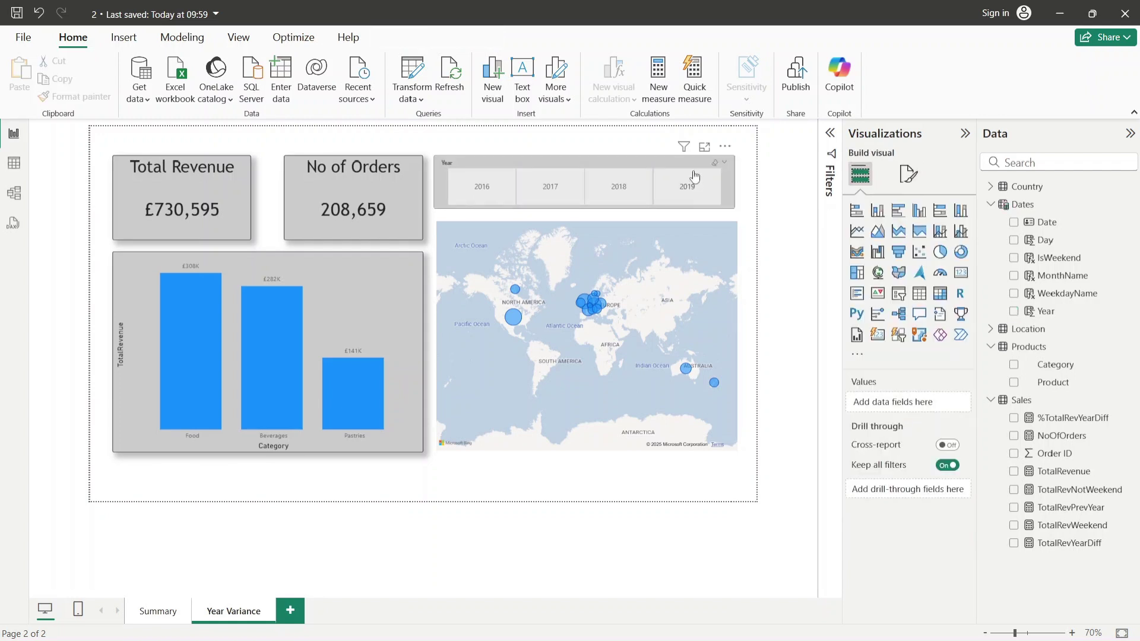
# Step: Turn off the slicer header of the Year slicer, then reselect the slicer on the page
pyautogui.click(580, 159)
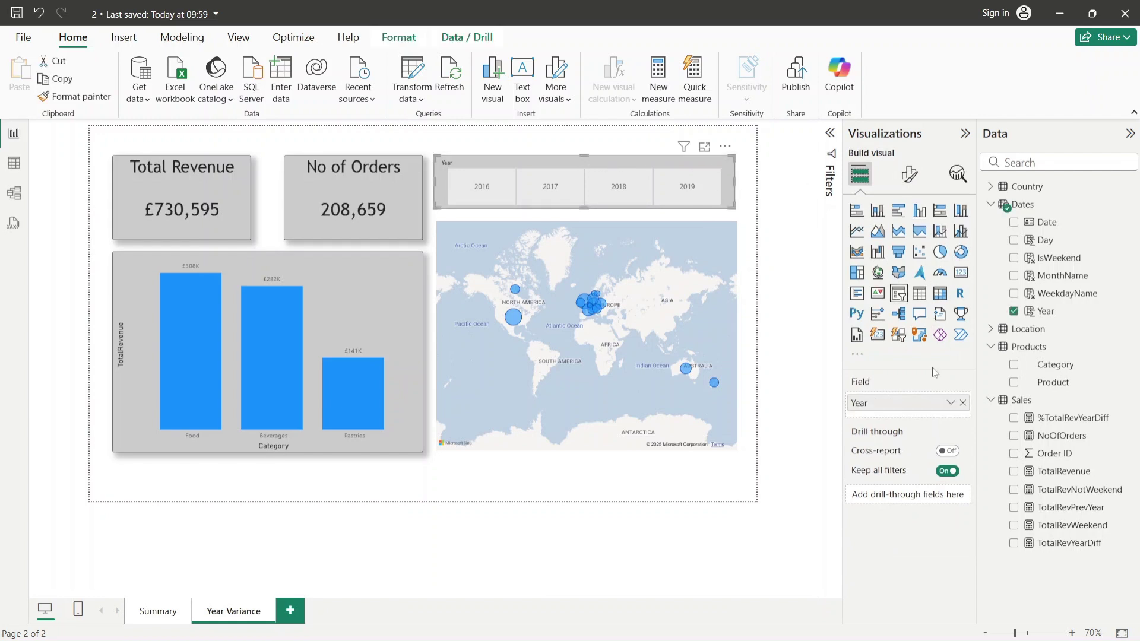
pyautogui.click(908, 174)
pyautogui.click(957, 306)
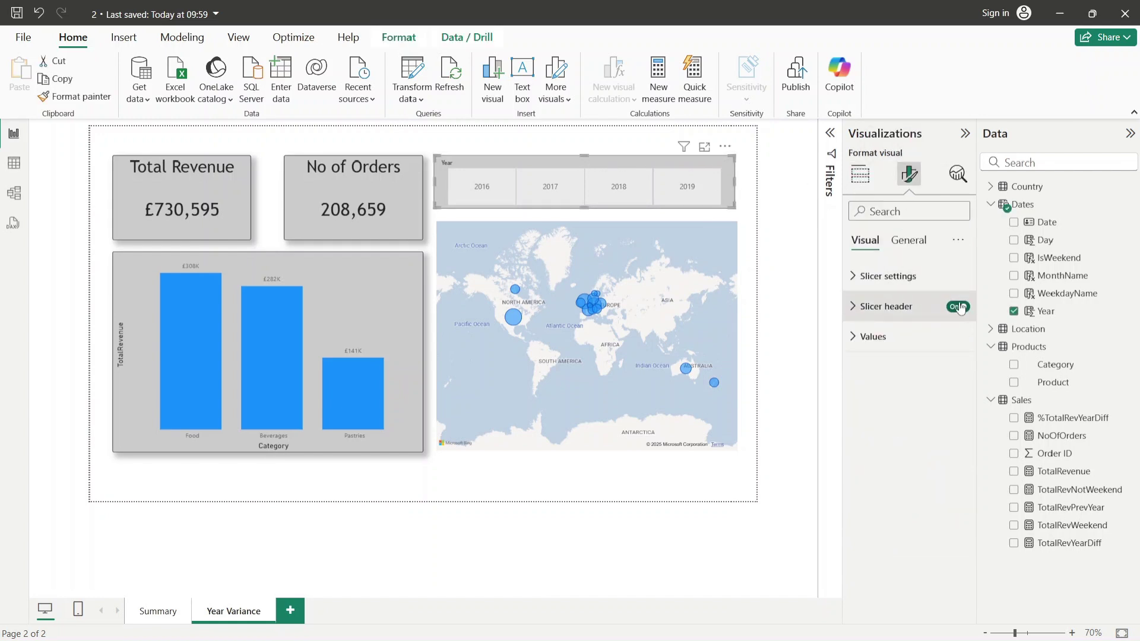
pyautogui.click(789, 250)
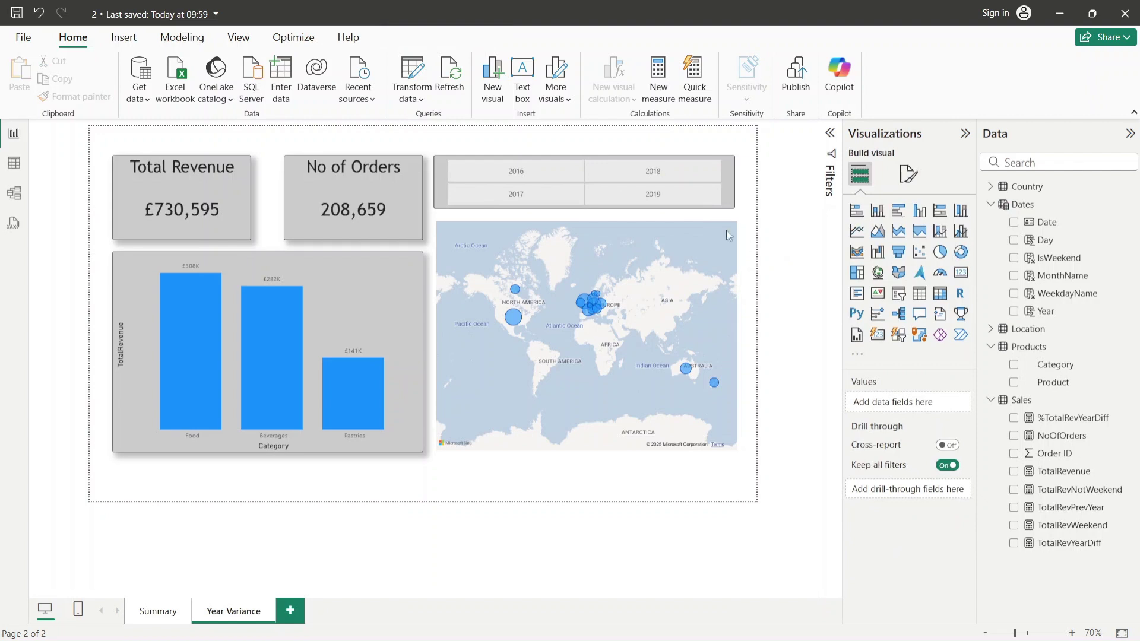
pyautogui.click(722, 176)
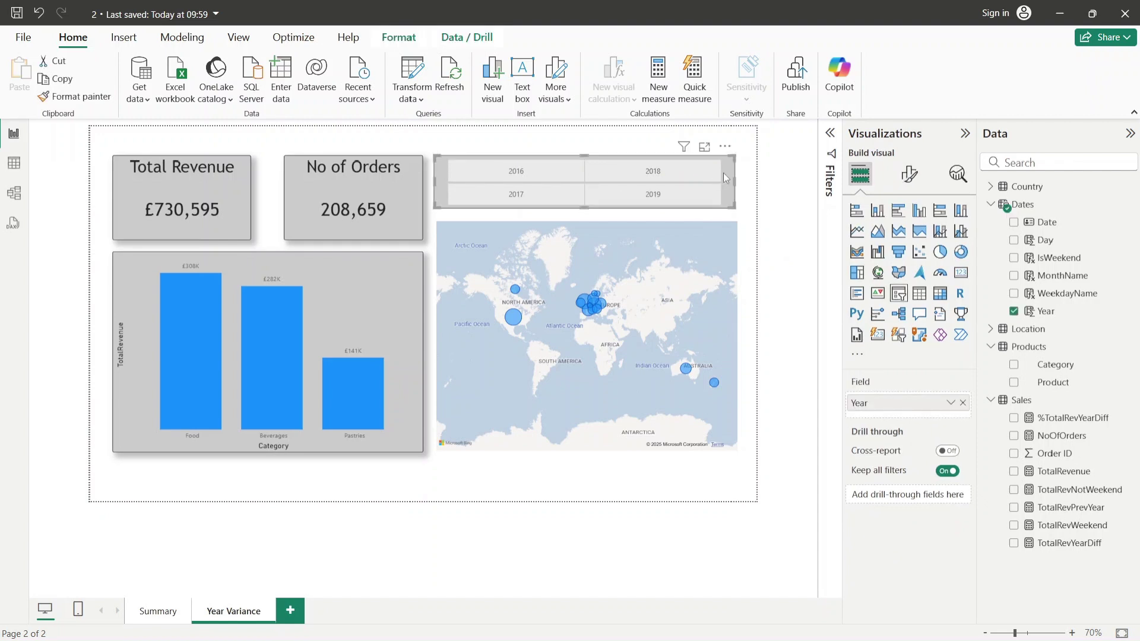